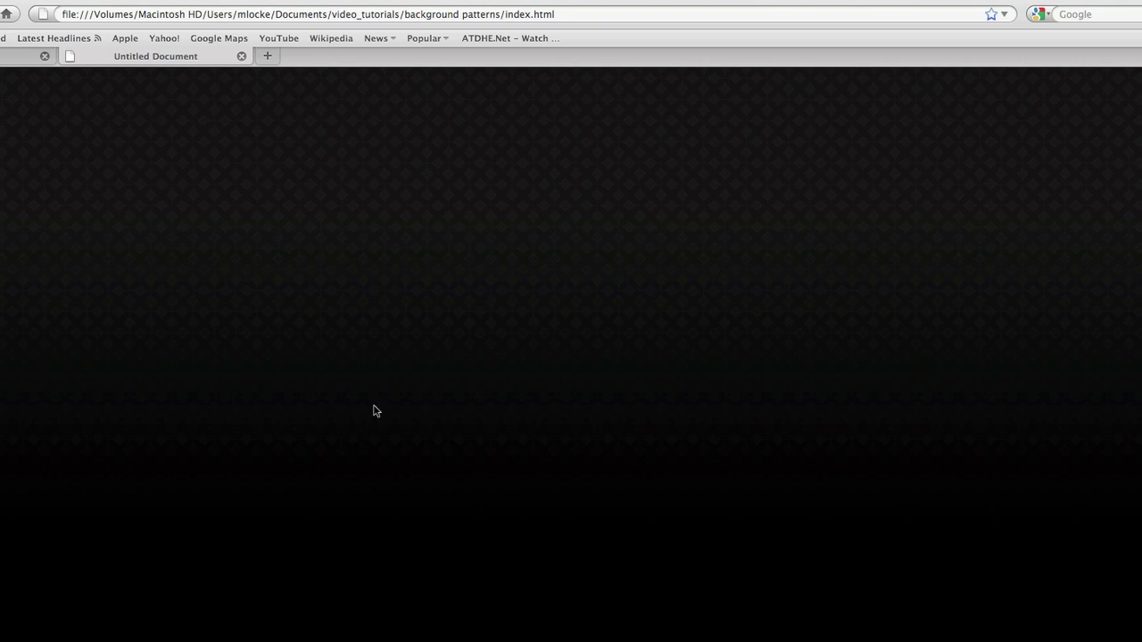
Switch to Chrome, go to page 5 of the ava7patterns gallery and preview the brown pattern and the olive-green pattern in the upper row
key("super+Tab")
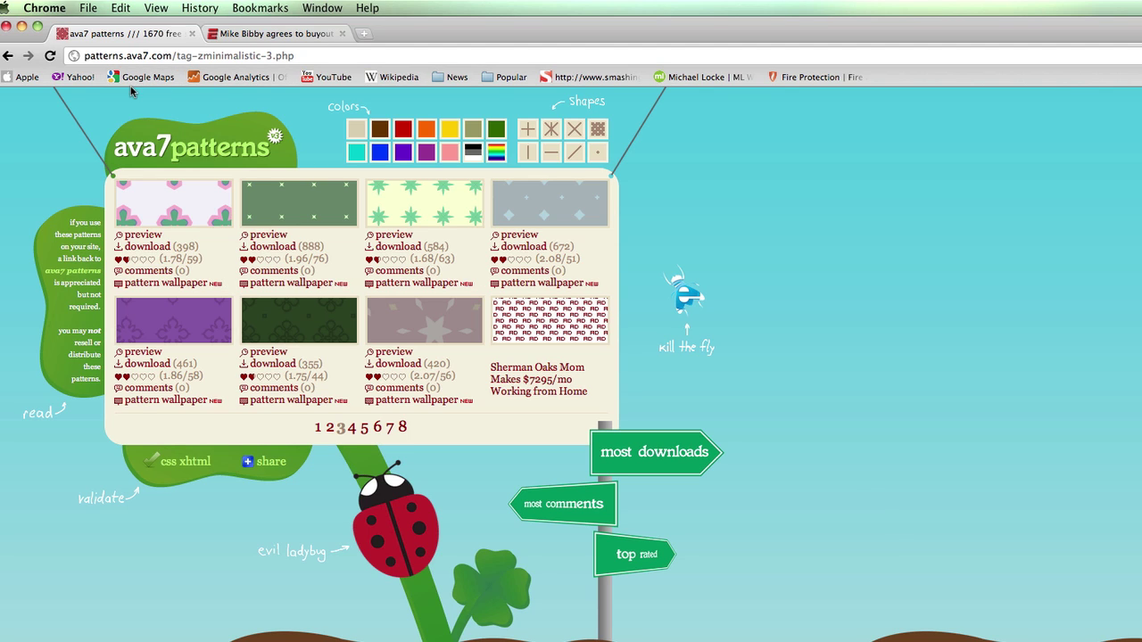
left_click(150, 143)
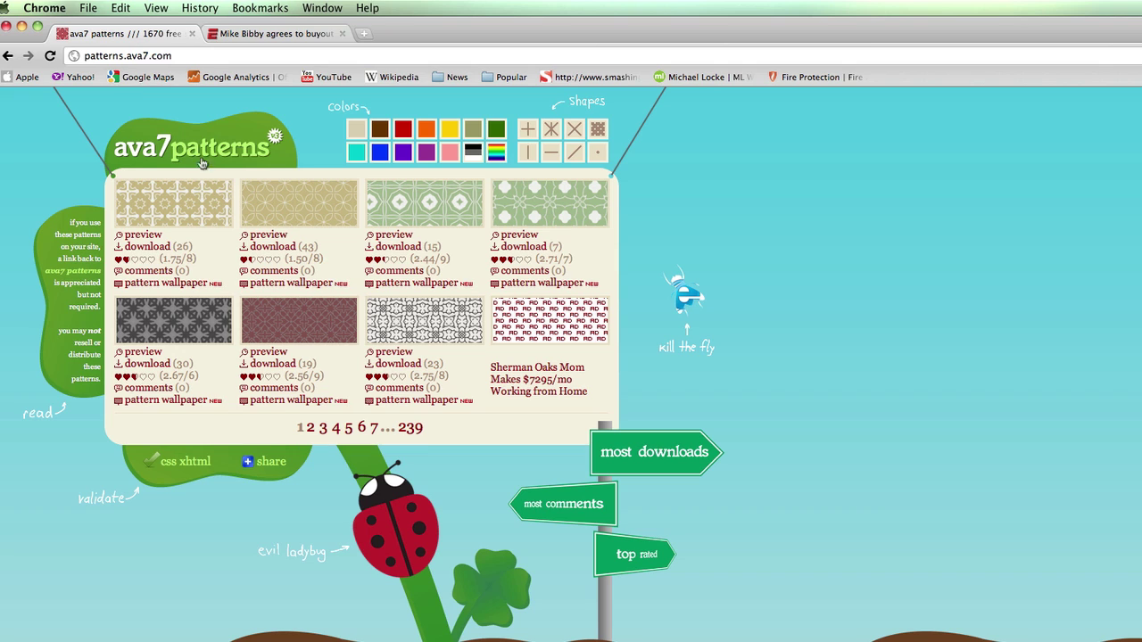
left_click(348, 430)
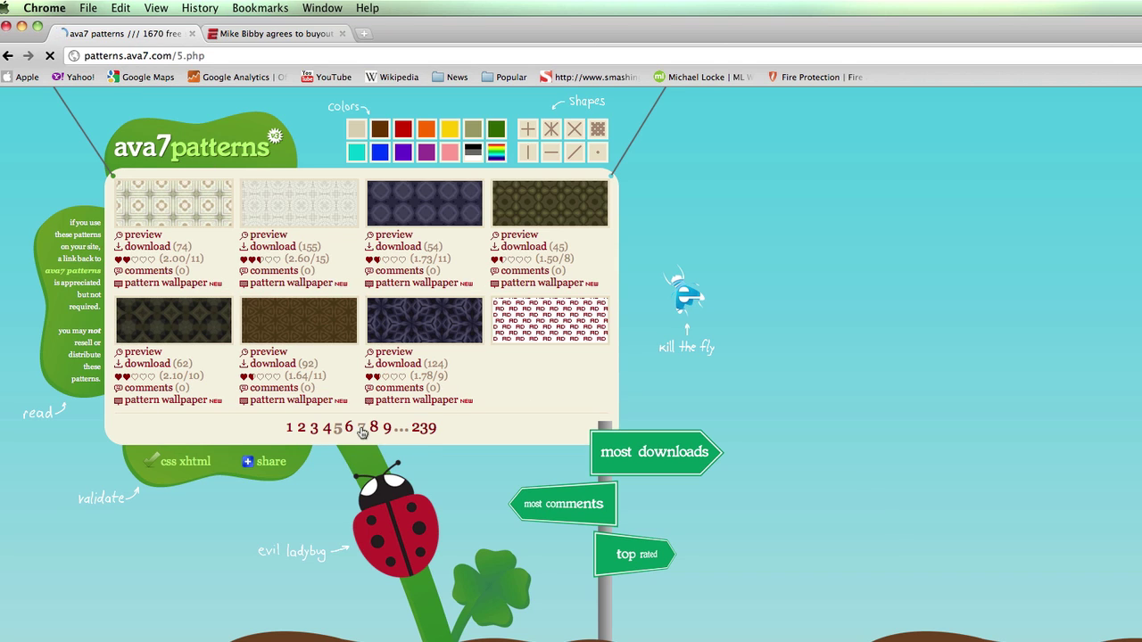
left_click(275, 354)
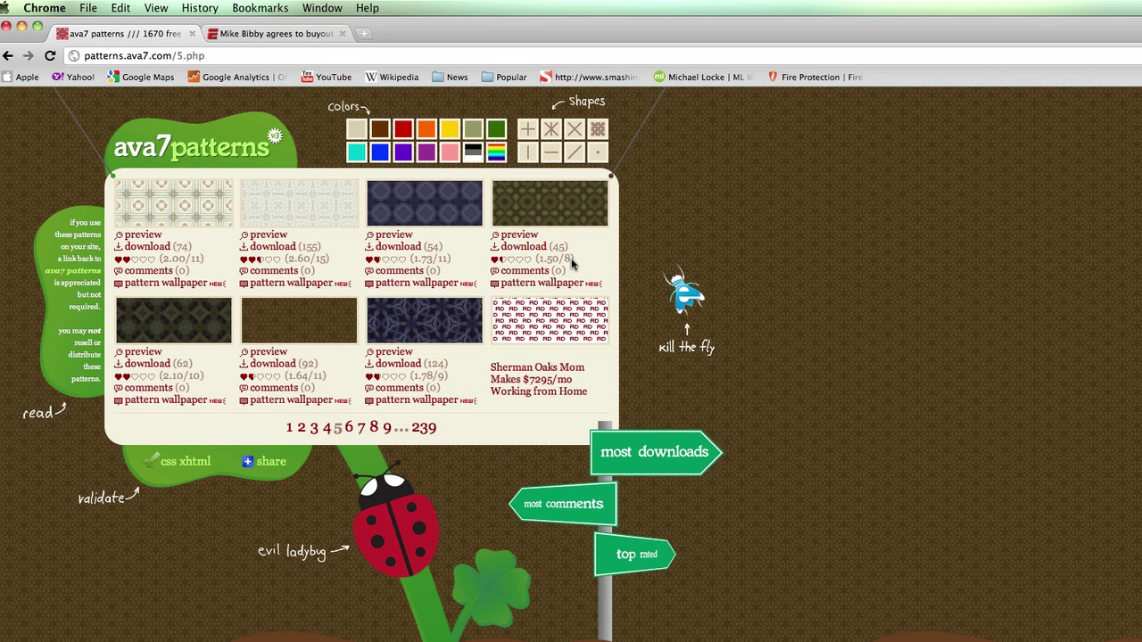
left_click(514, 237)
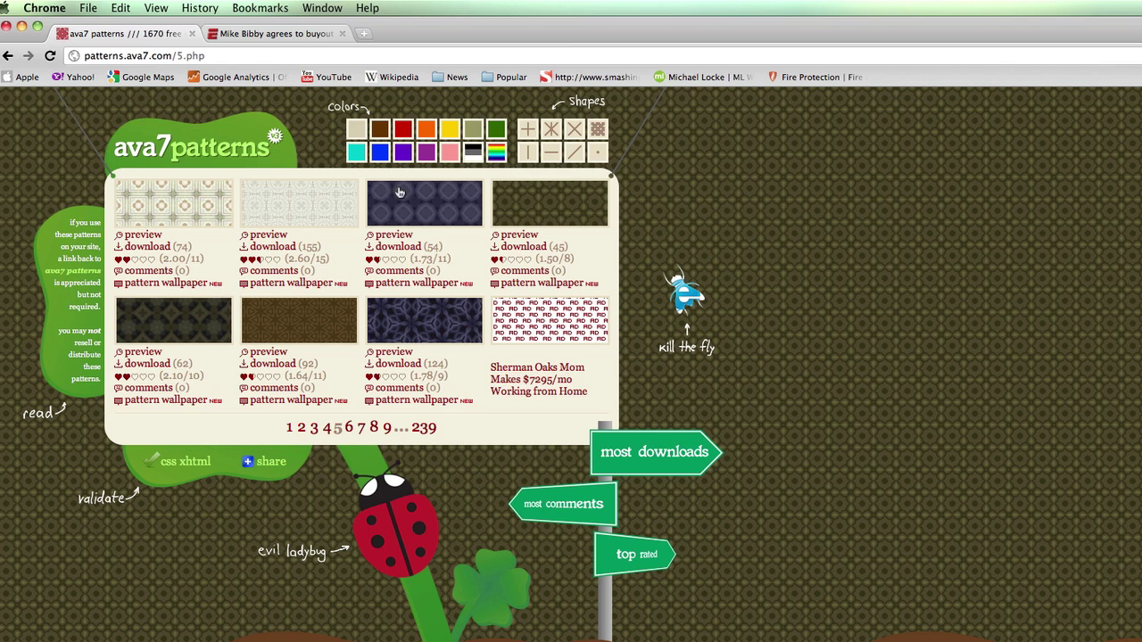
Browse to page 10 of the pattern gallery, preview the olive hexagon pattern and download it
left_click(361, 428)
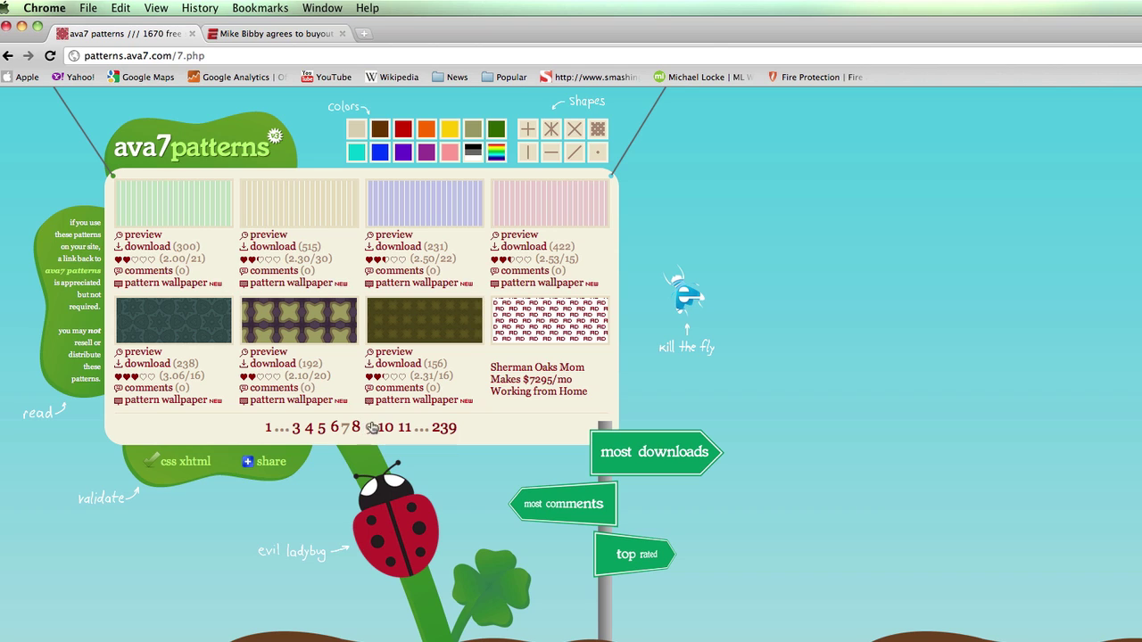
left_click(383, 428)
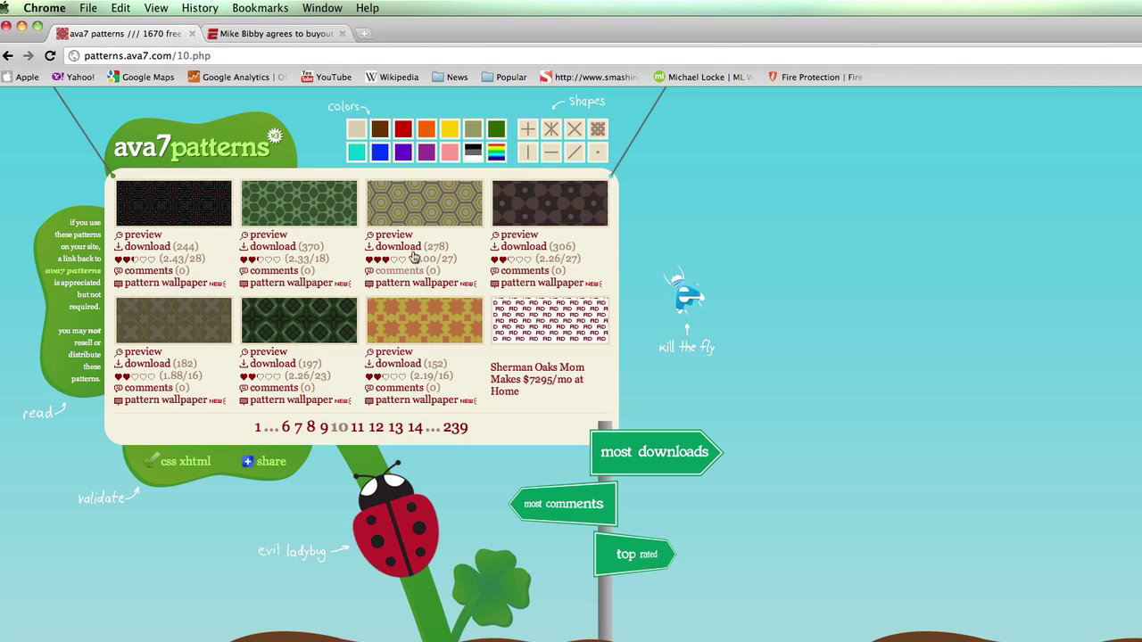
left_click(400, 235)
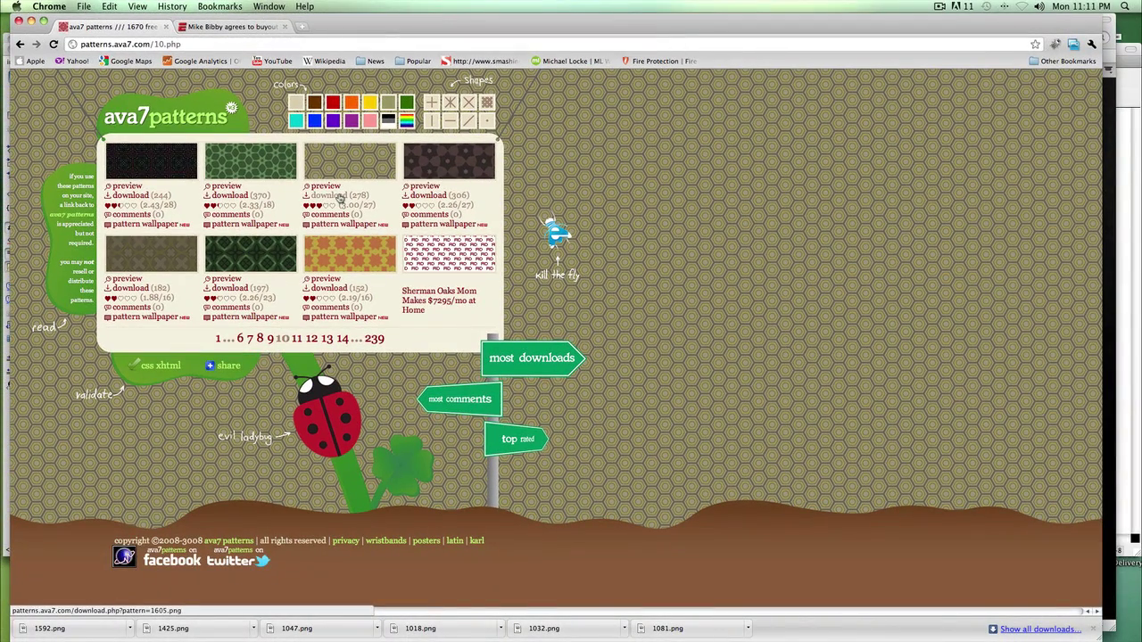
left_click(340, 198)
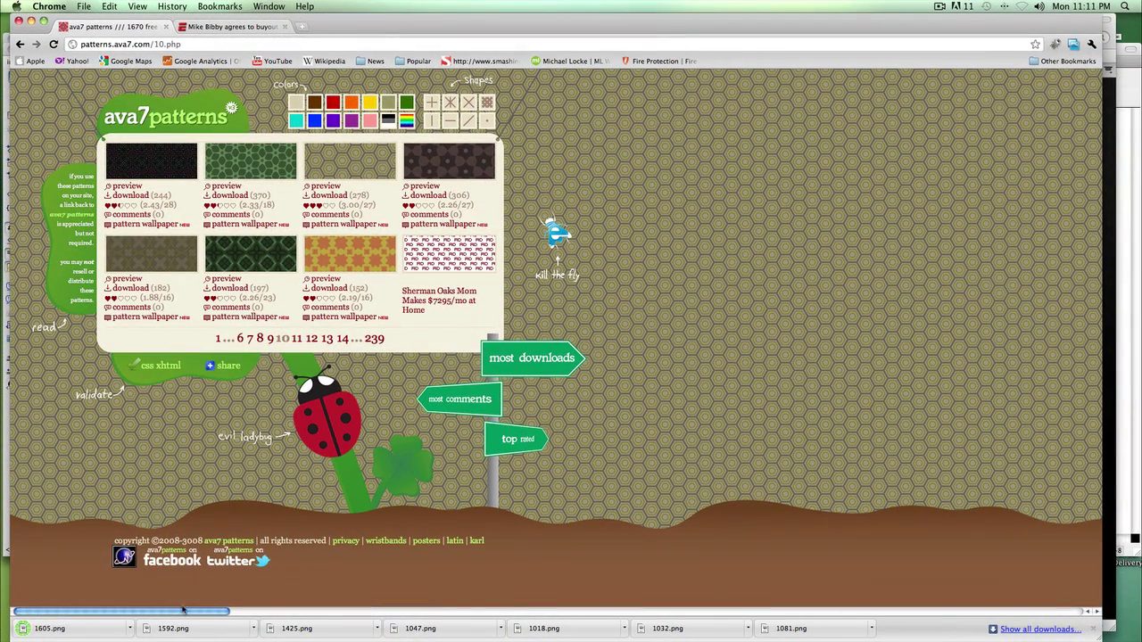
Show the downloaded 1605.png in Finder, open it in Adobe Fireworks CS5 and select its pattern bitmap
left_click(130, 628)
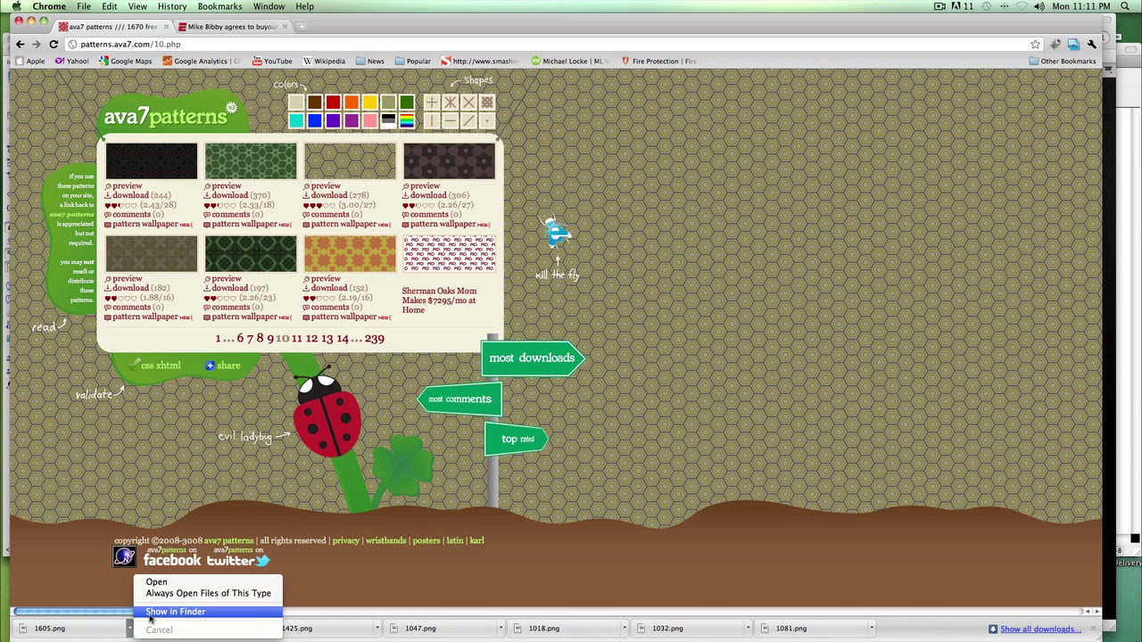
left_click(150, 616)
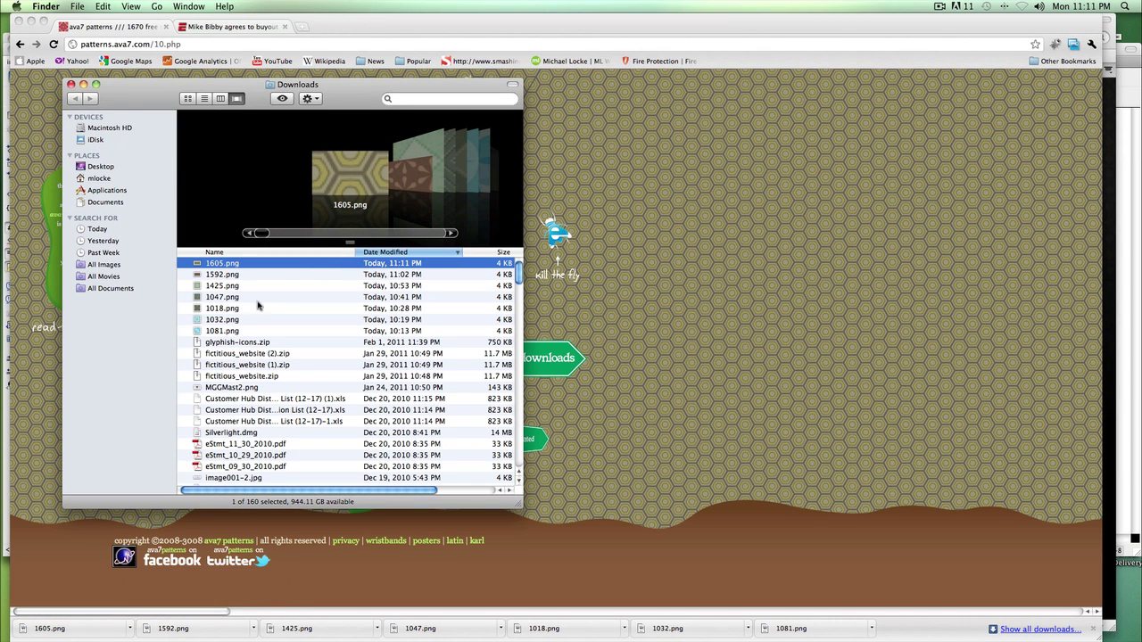
right_click(222, 266)
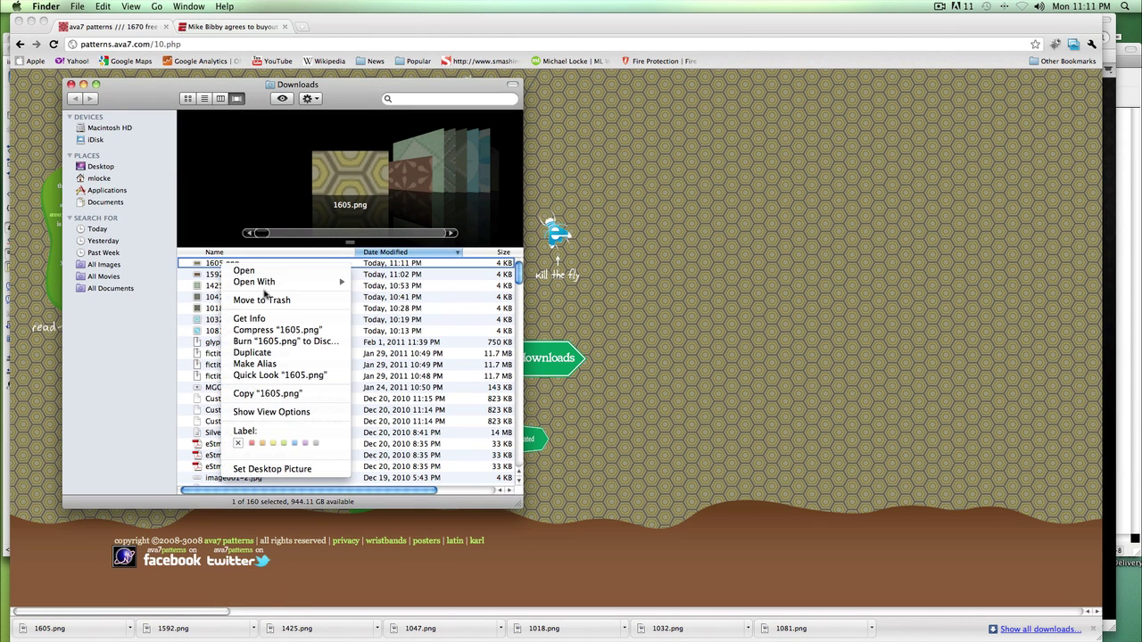
mouse_move(270, 284)
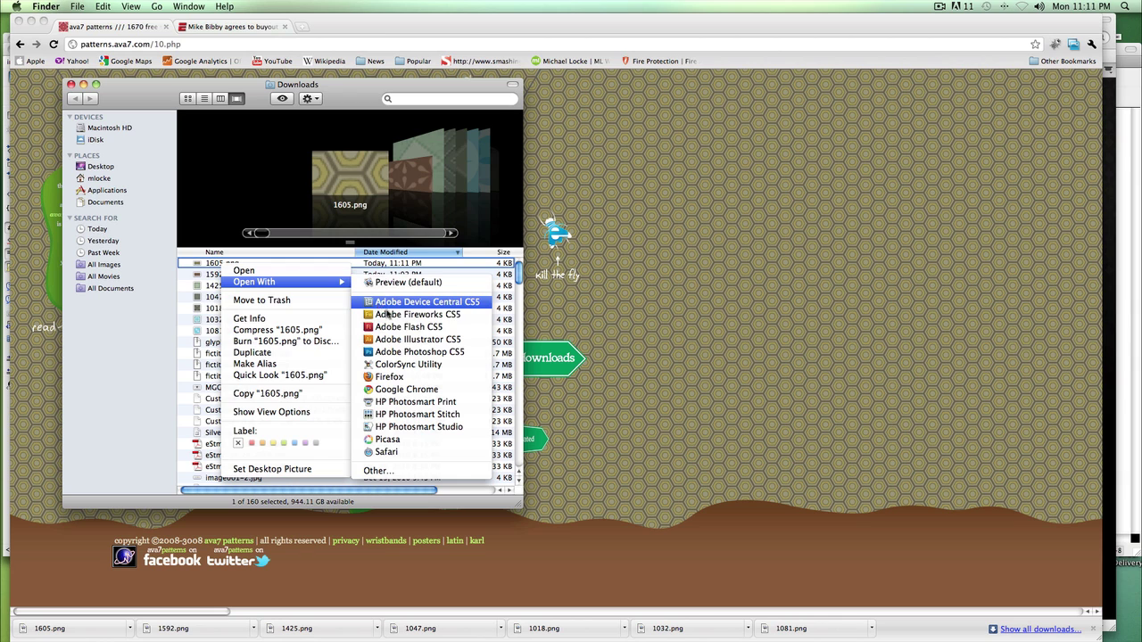
left_click(391, 316)
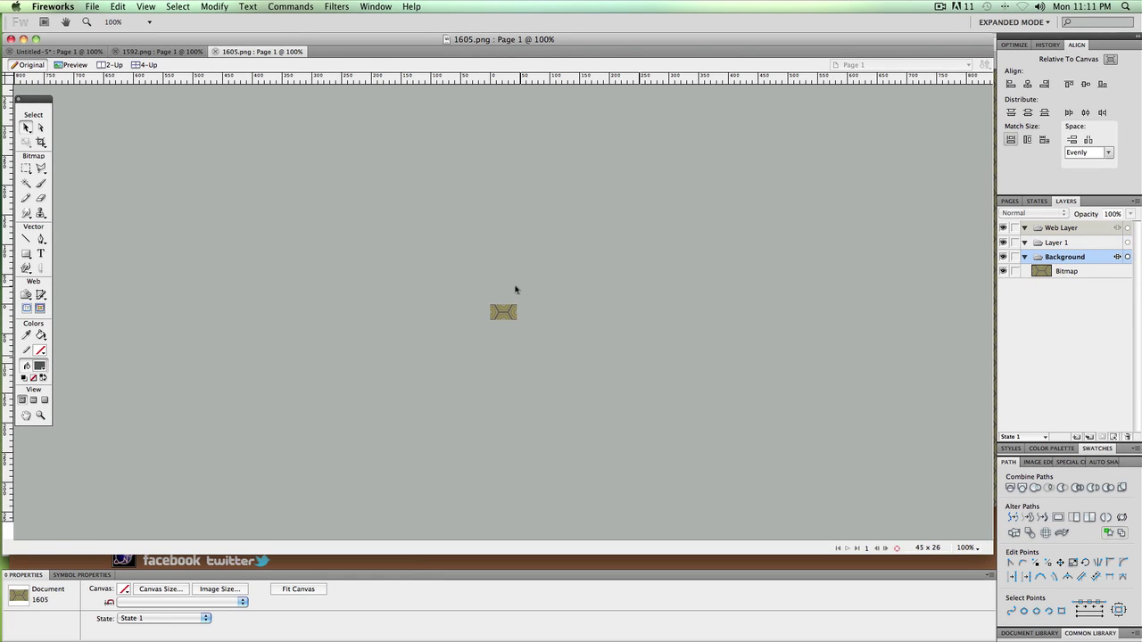
left_click_drag(494, 288, 548, 382)
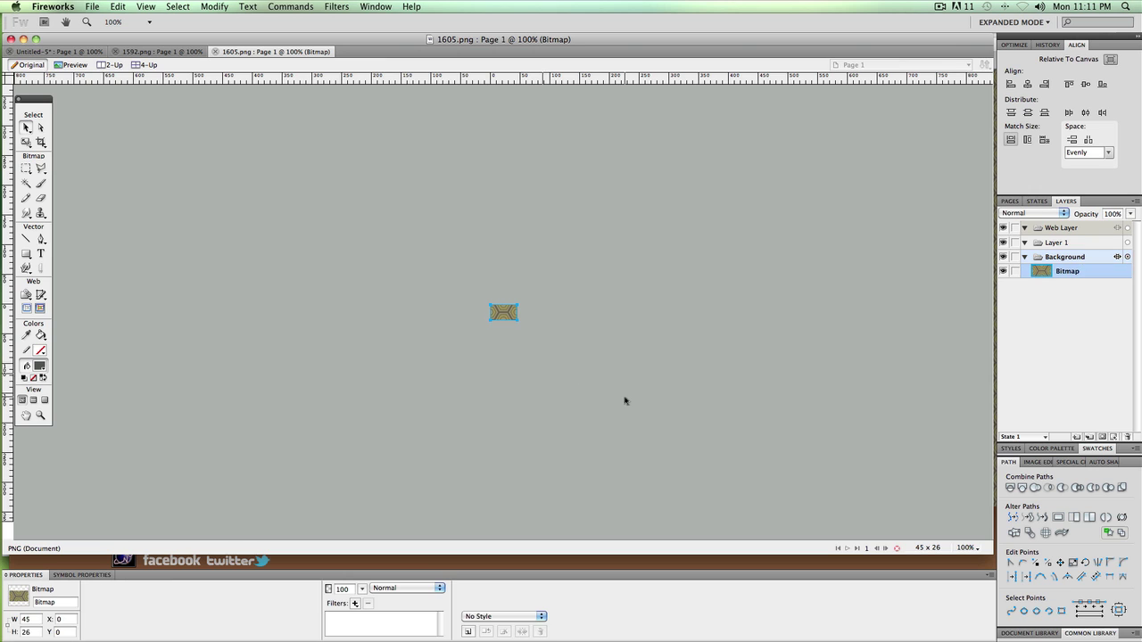
Create a new 900 by 600 pixel document and set its canvas color to black (#000000)
left_click(92, 7)
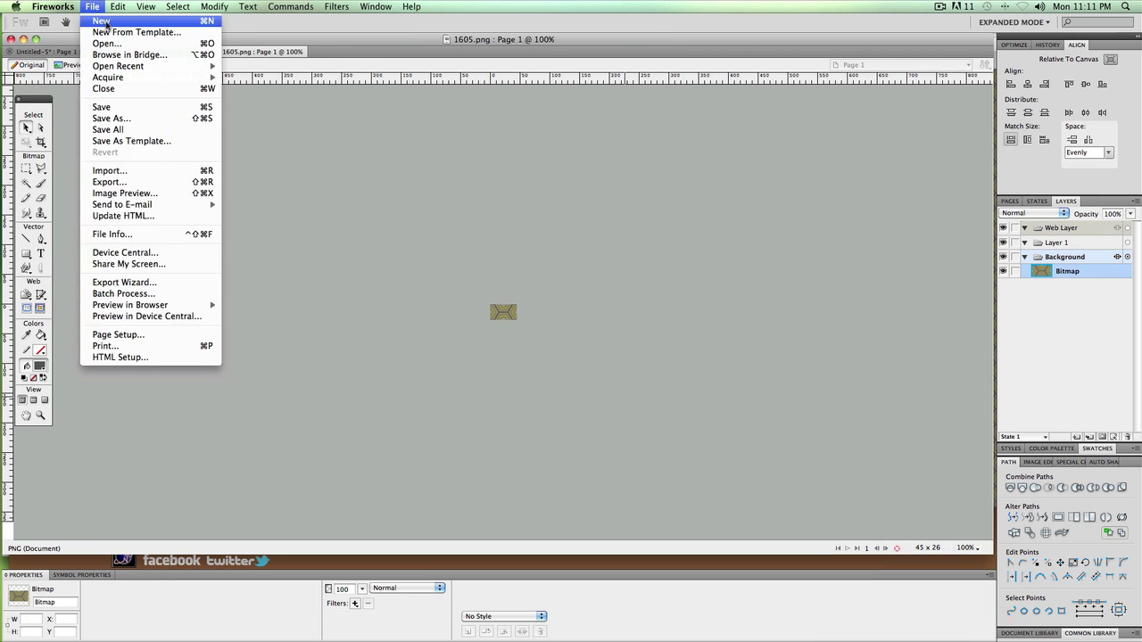
left_click(104, 22)
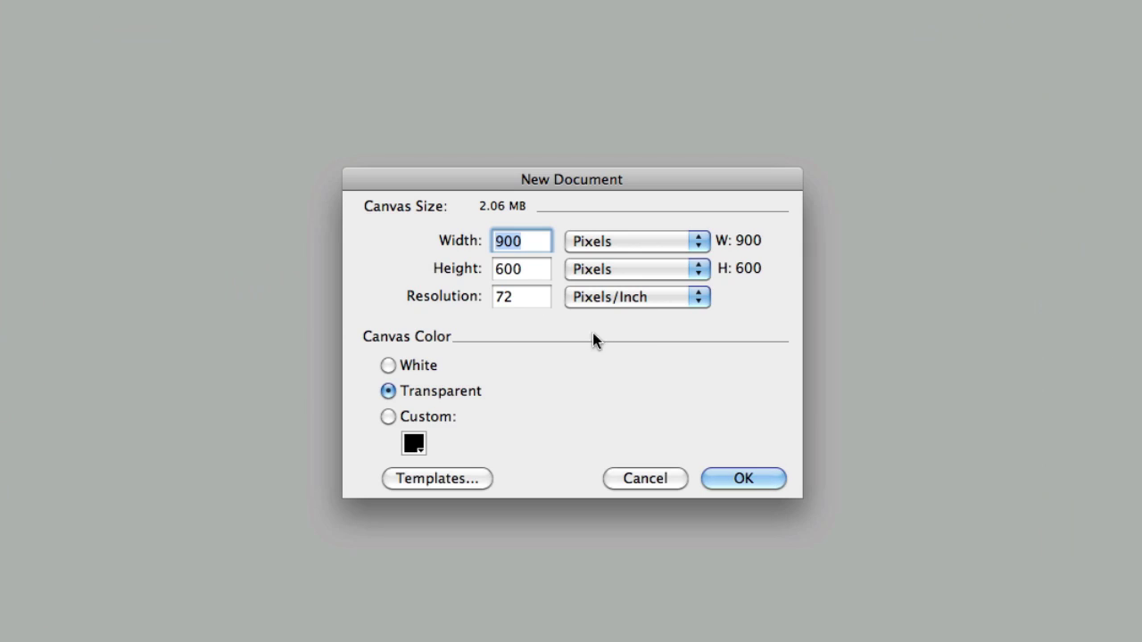
left_click(724, 478)
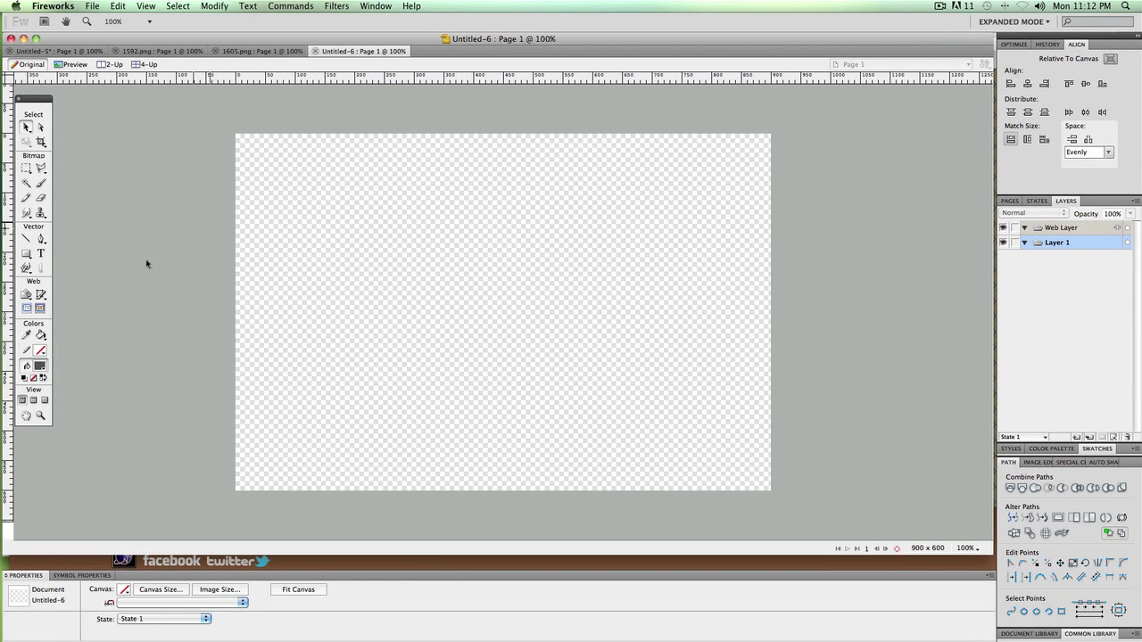
left_click(124, 591)
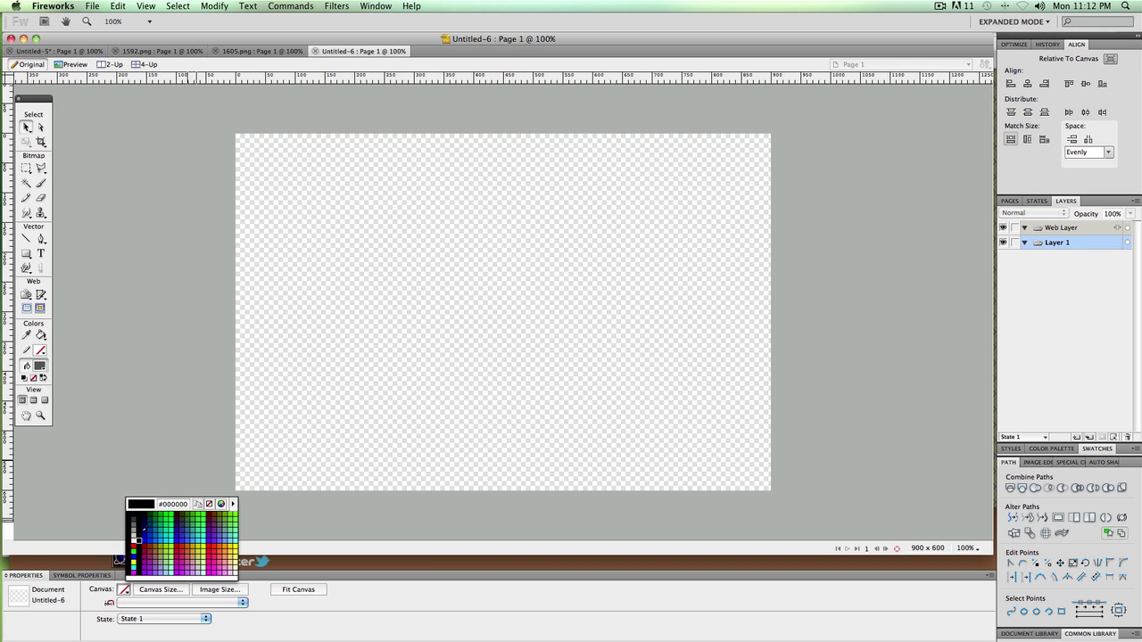
left_click(143, 530)
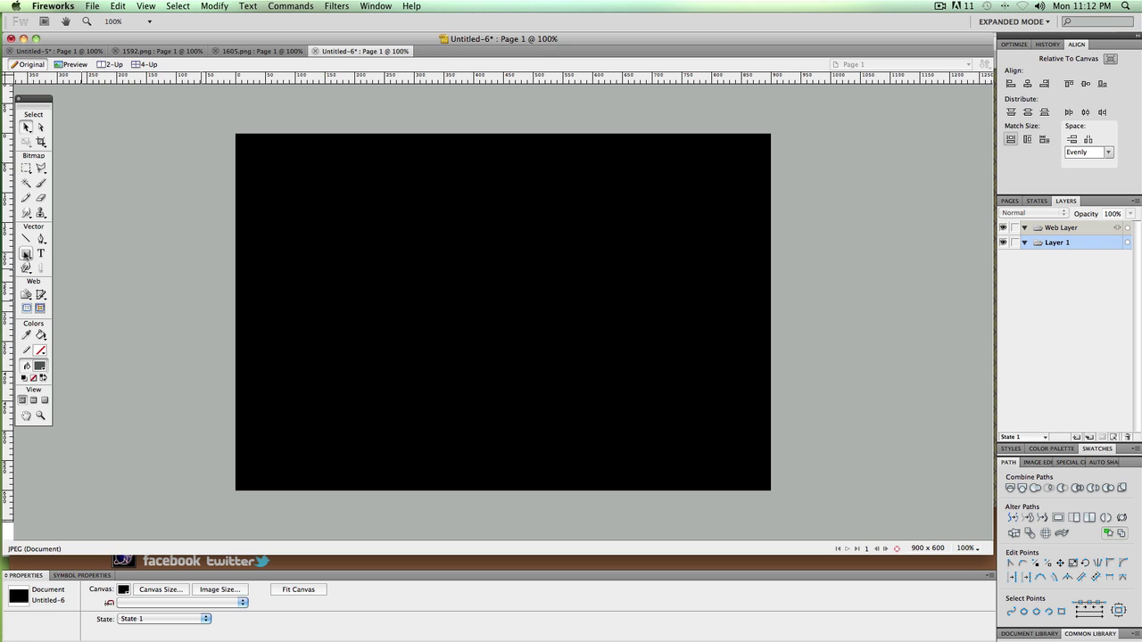
Draw a gray rectangle covering the whole canvas and set its height to 600 pixels
left_click(26, 255)
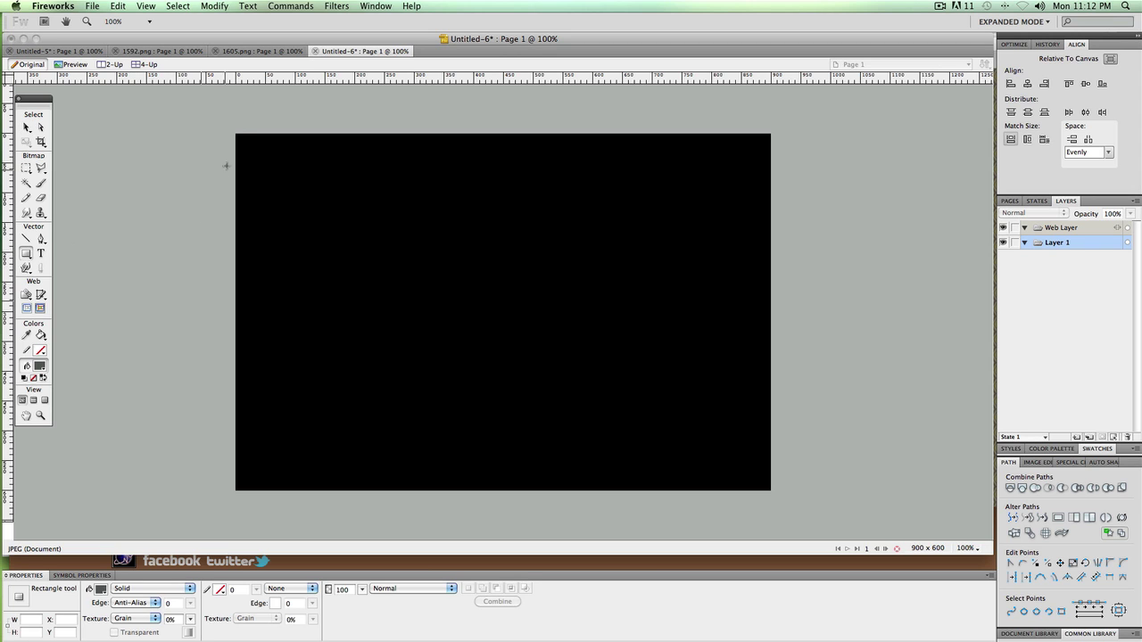
left_click_drag(236, 136, 770, 490)
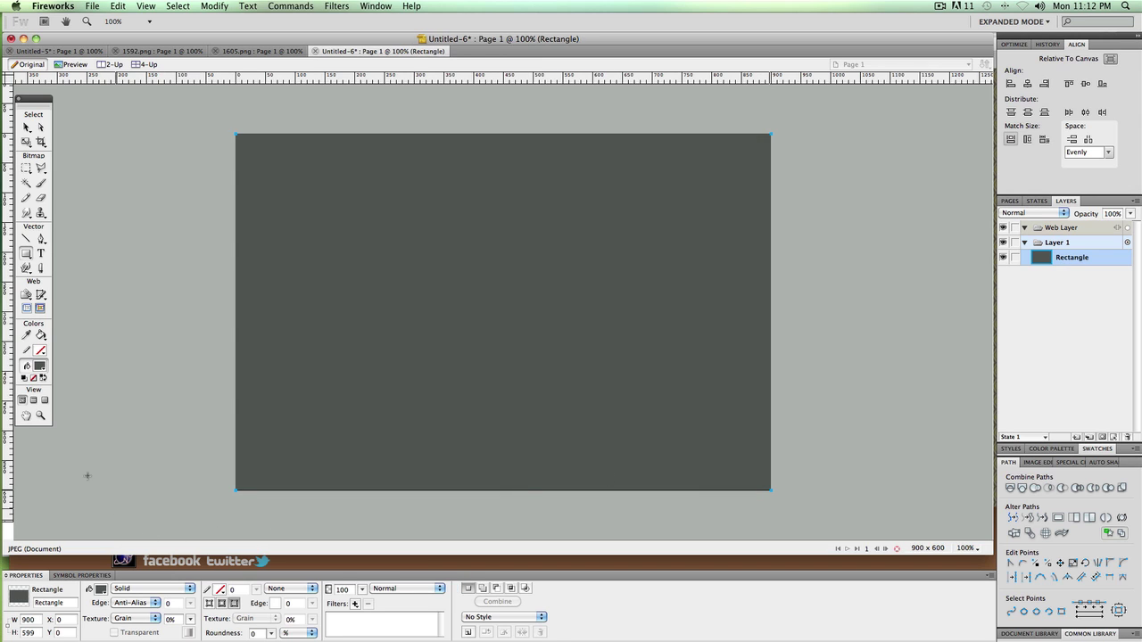
double_click(28, 632)
type("600")
key("Return")
left_click(26, 127)
left_click(100, 159)
left_click(271, 191)
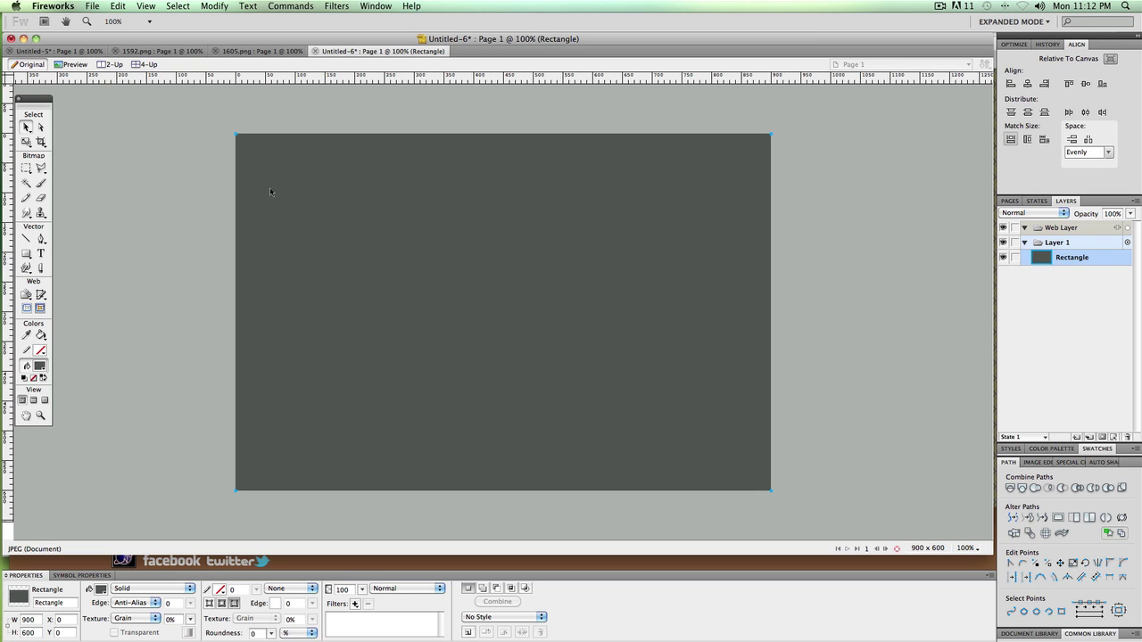
Change the rectangle's fill from solid to a linear gradient and reselect the rectangle
left_click(148, 592)
mouse_move(150, 614)
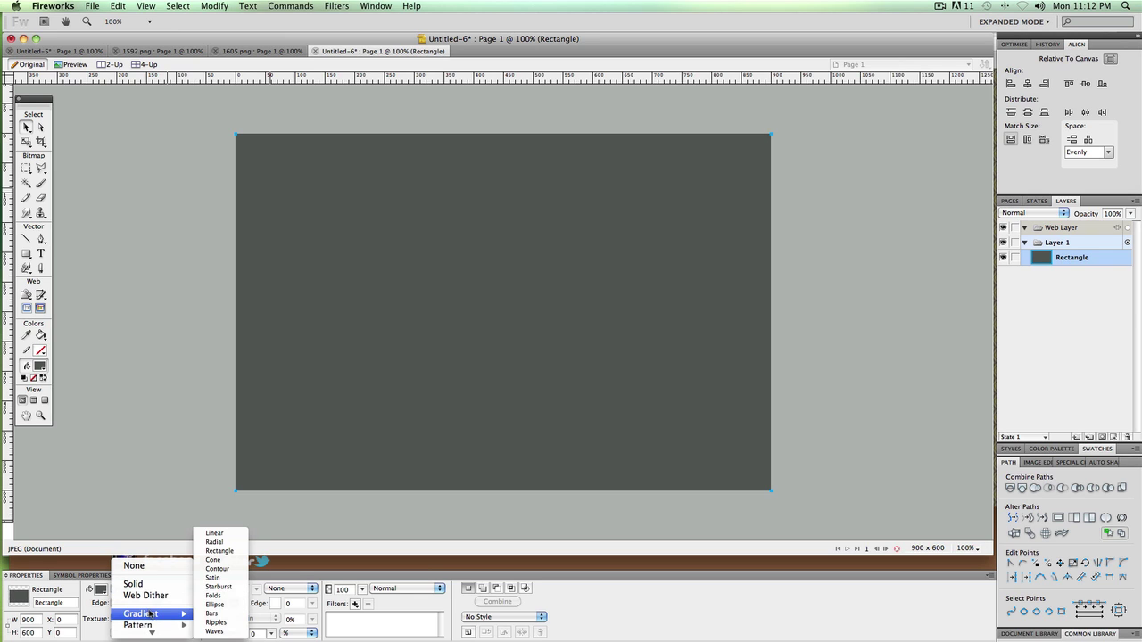
left_click(214, 534)
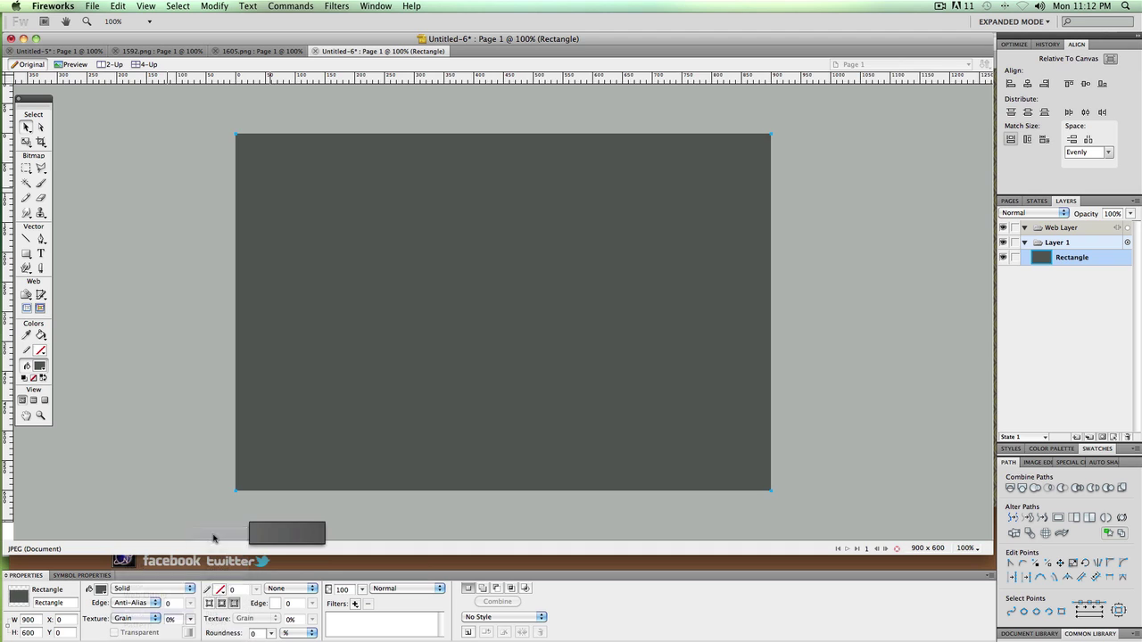
left_click(198, 328)
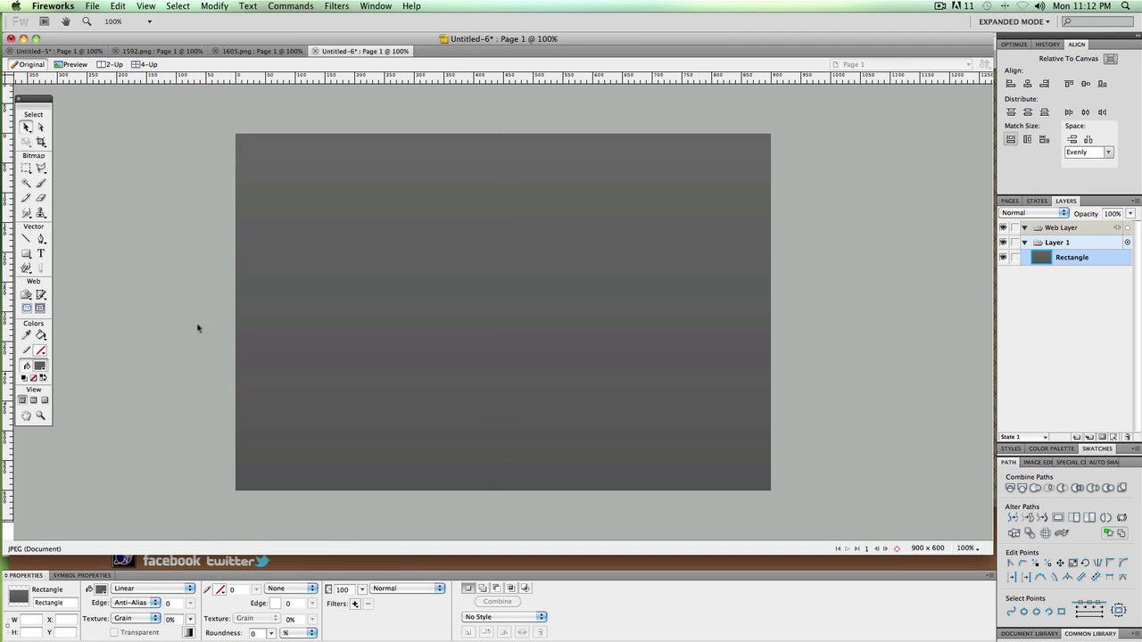
left_click(329, 287)
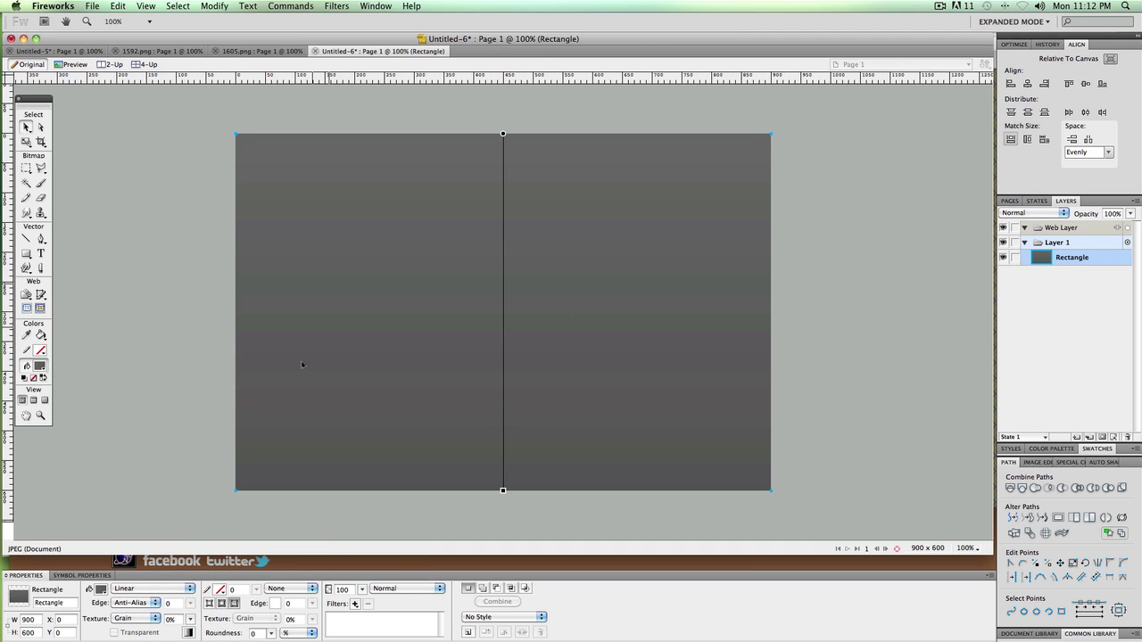
Set the rectangle's gradient colors to run from dark gray at the top to black at the bottom
left_click(101, 589)
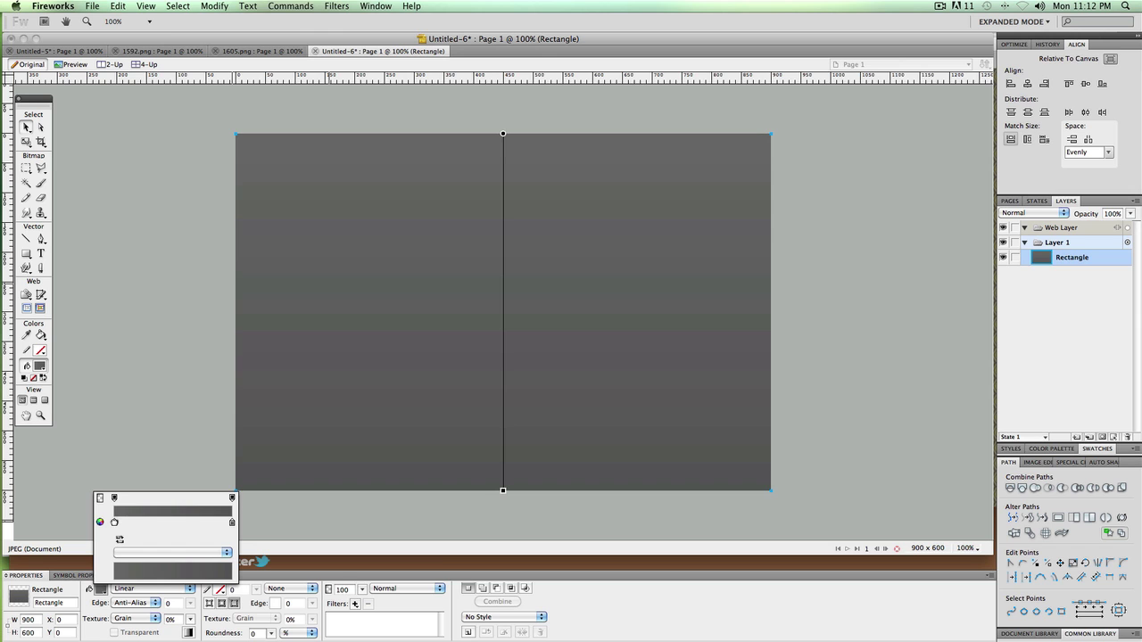
left_click(114, 522)
left_click(157, 409)
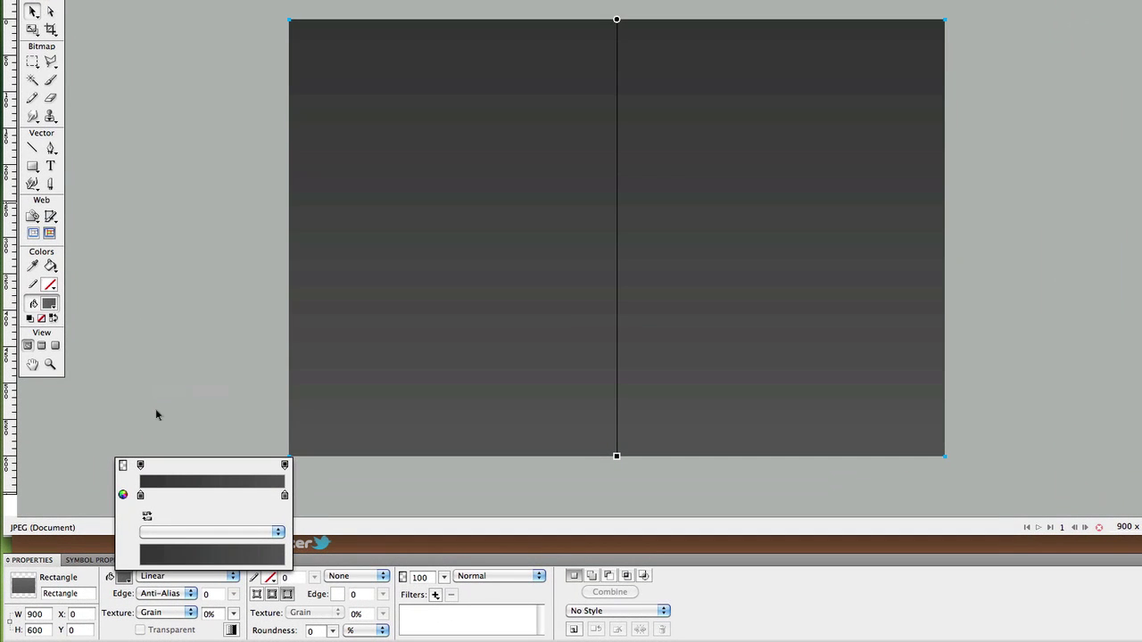
left_click(286, 495)
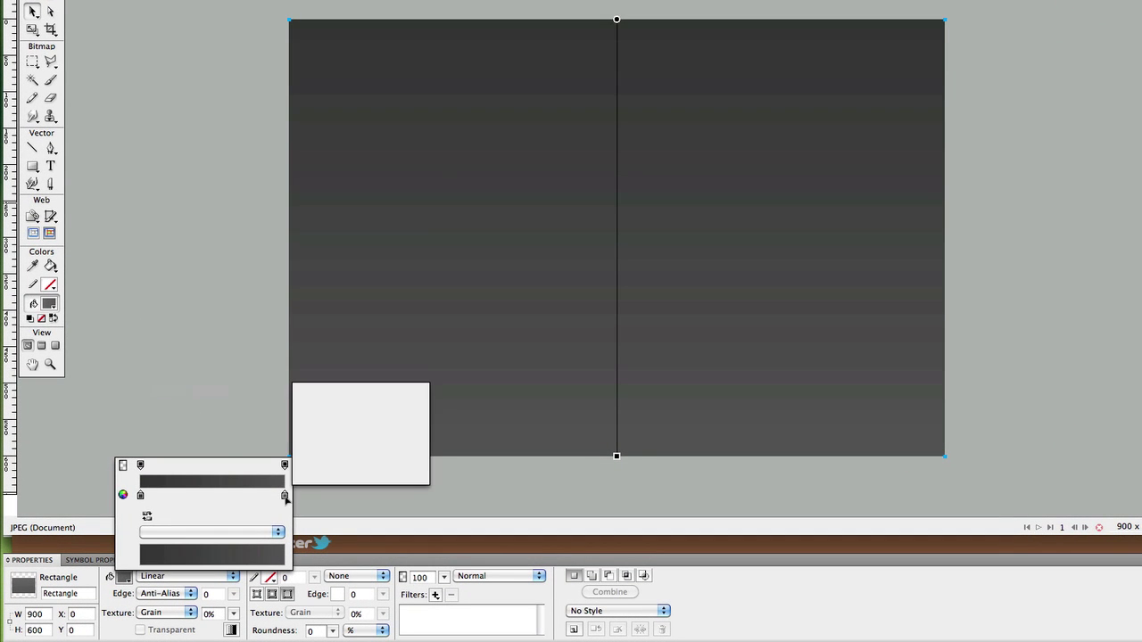
left_click(301, 404)
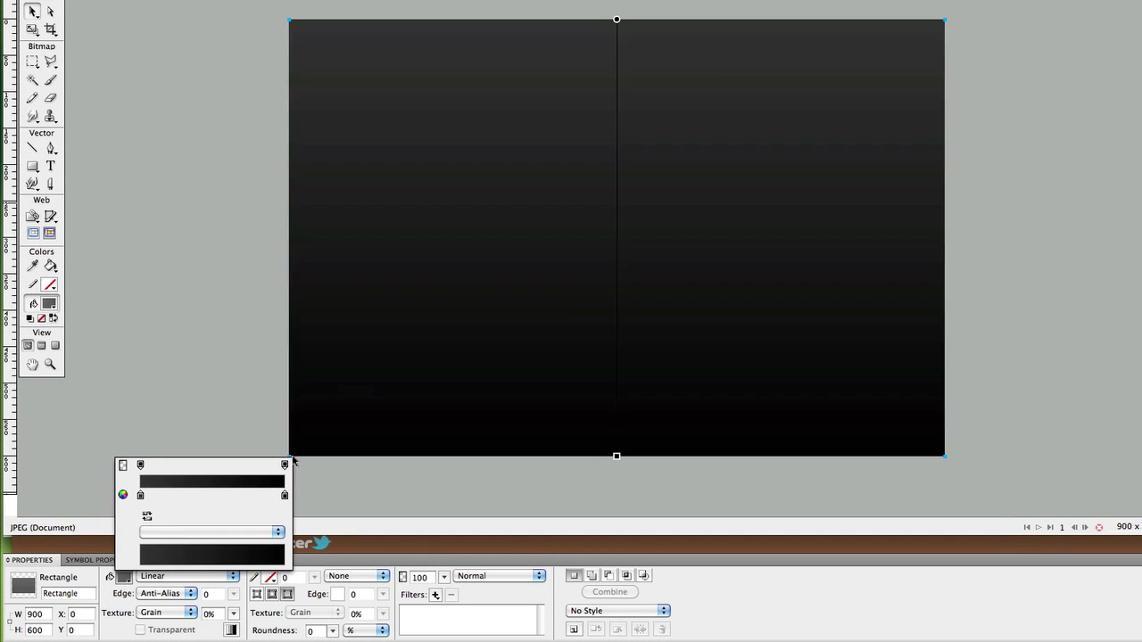
left_click(224, 410)
left_click(224, 409)
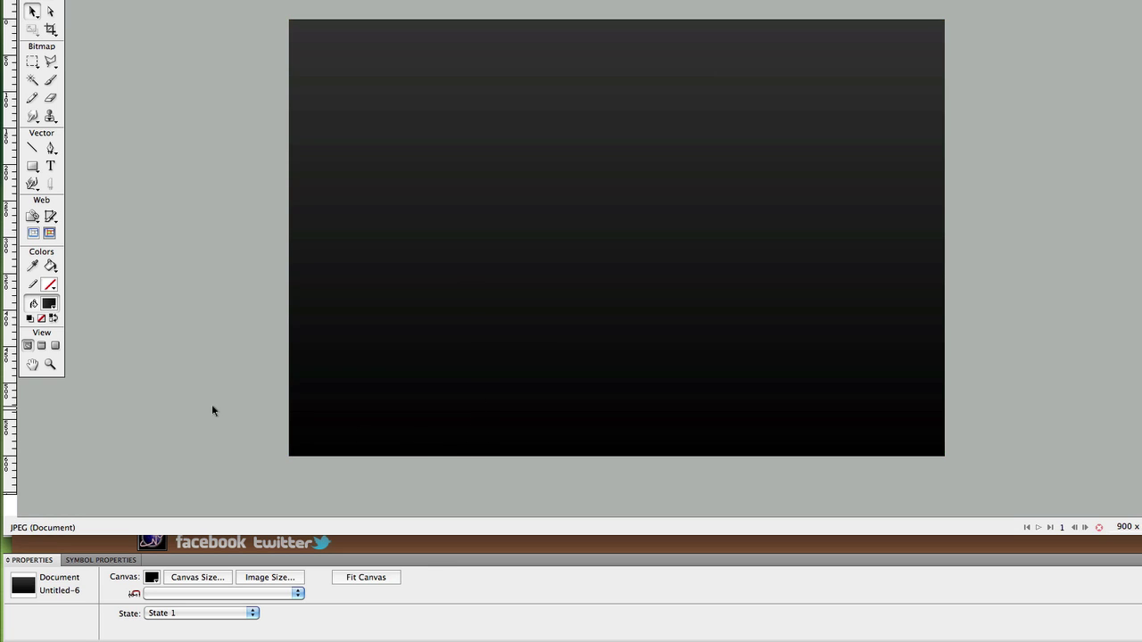
Select the gradient rectangle and apply the downloaded 1605.png file as its fill texture
left_click(331, 191)
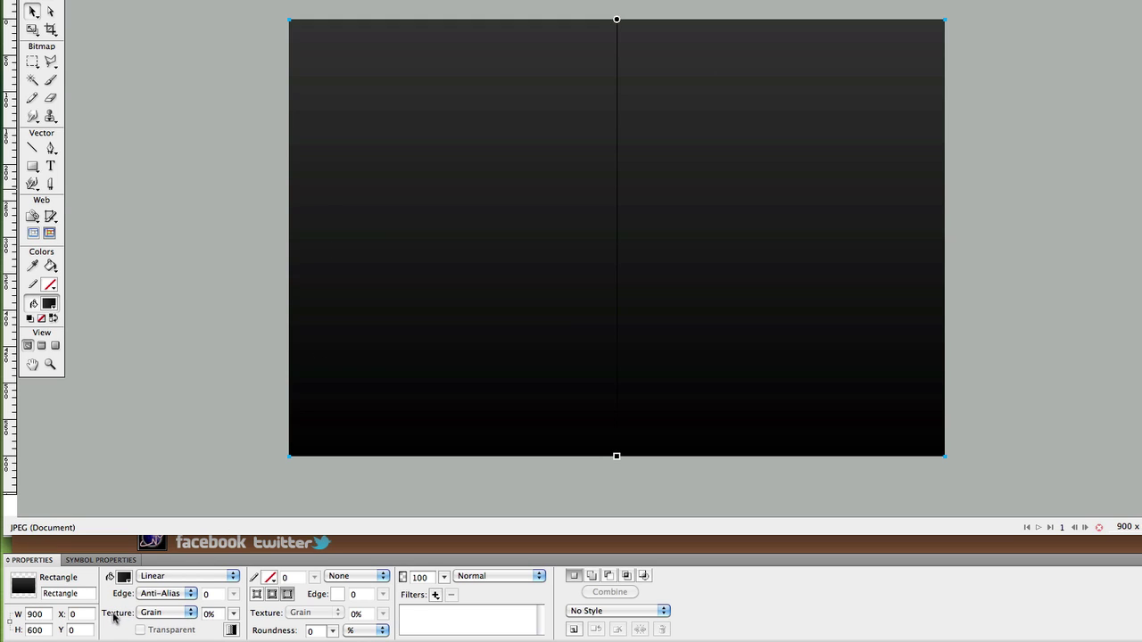
left_click(190, 613)
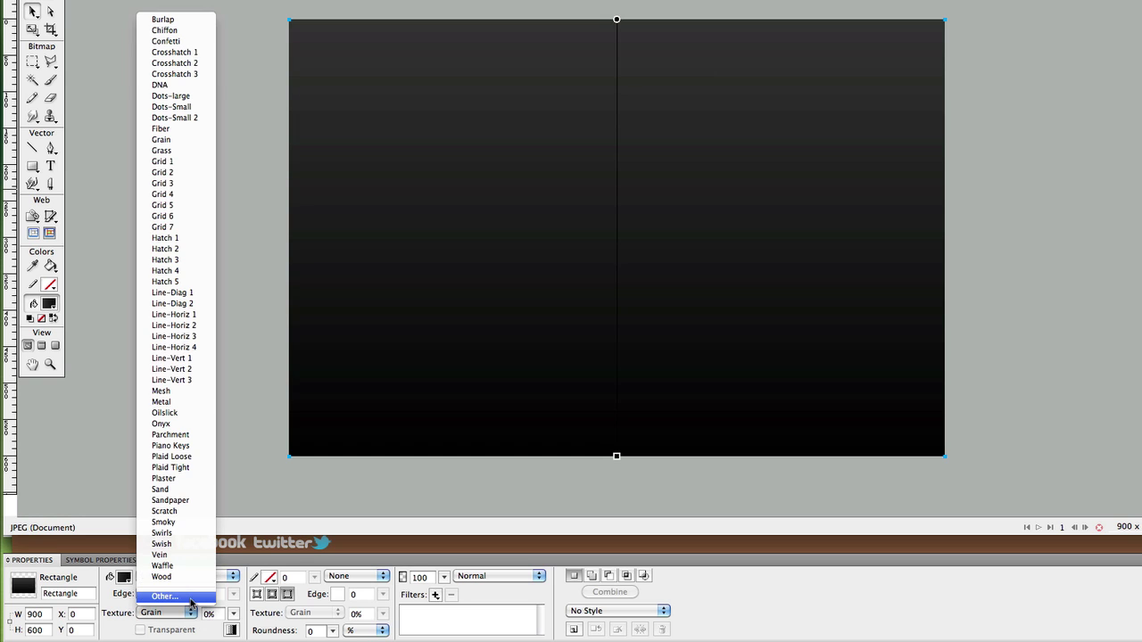
left_click(189, 598)
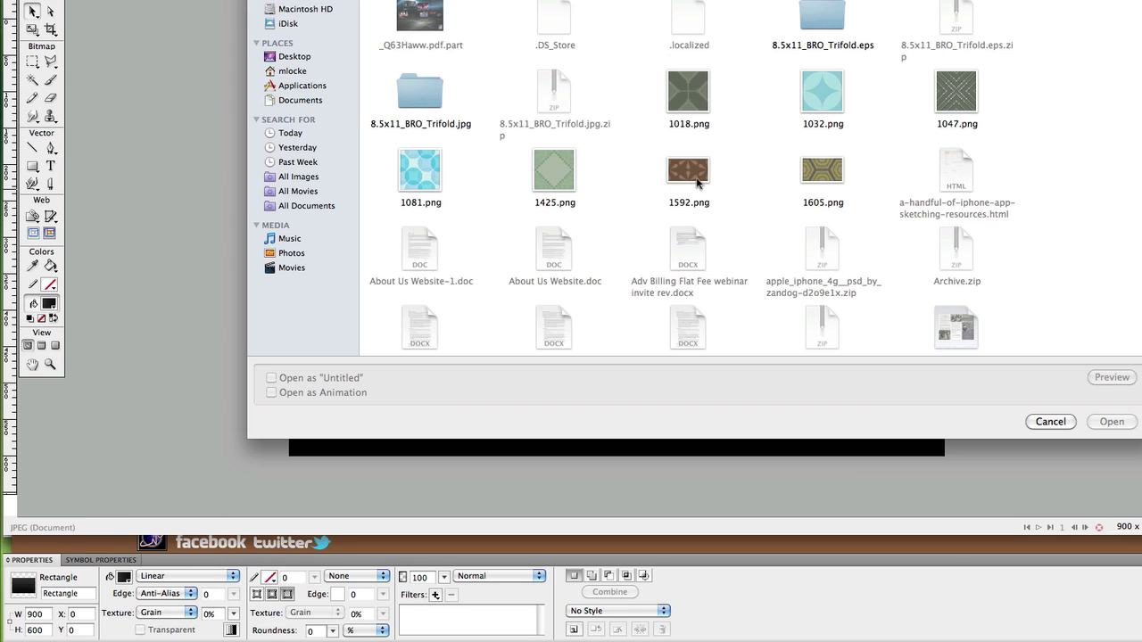
left_click(831, 177)
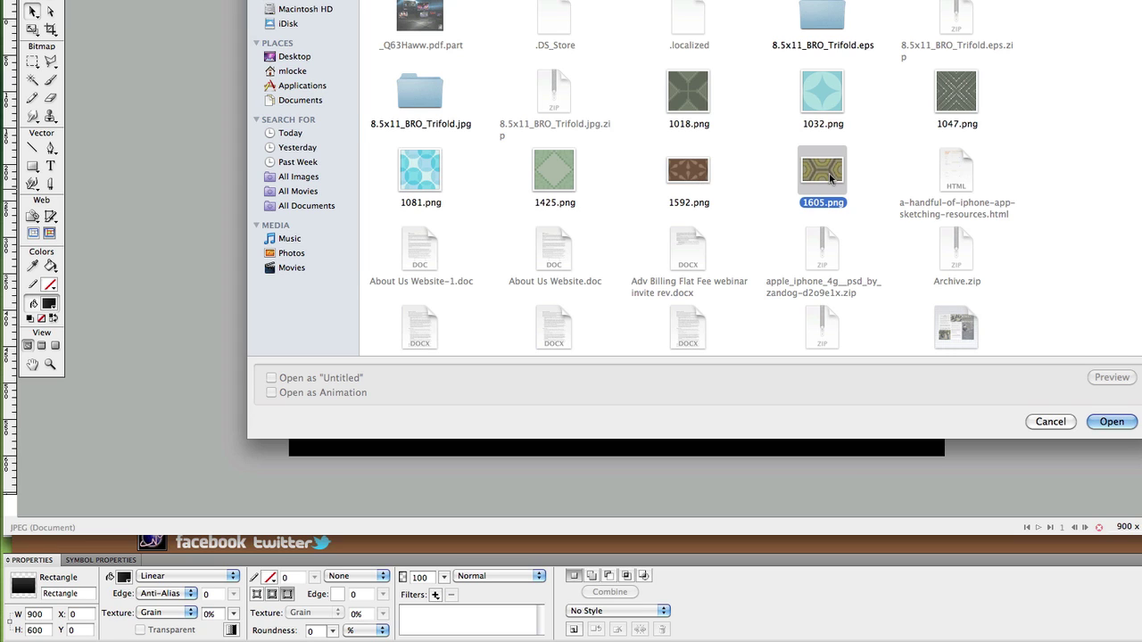
left_click(1112, 422)
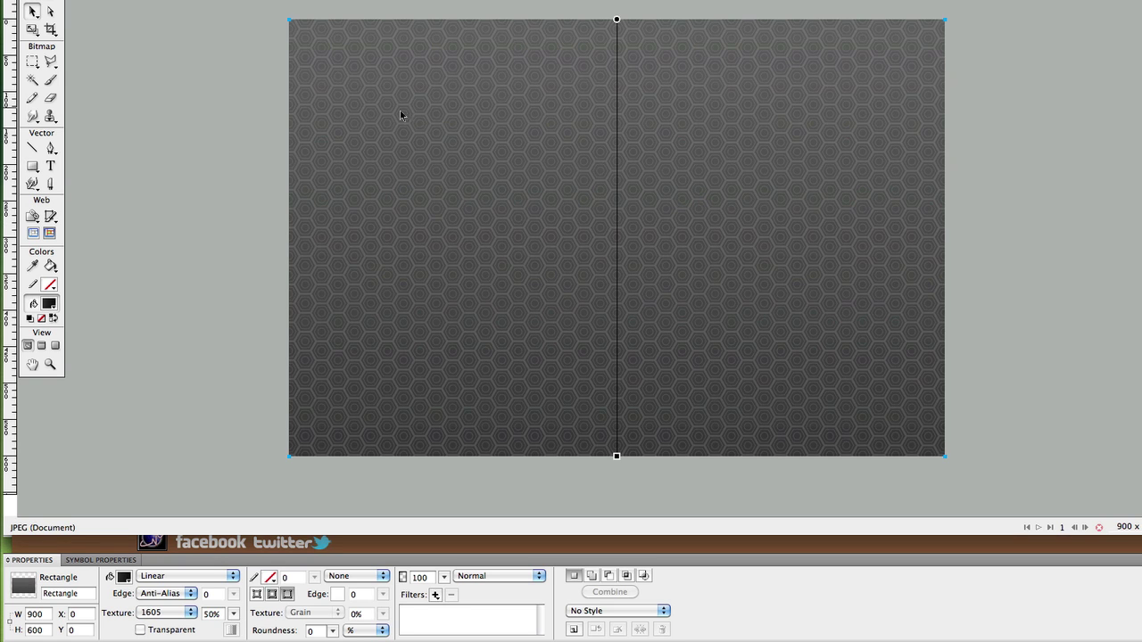
Make the rectangle's fill texture transparent and deselect the rectangle
left_click(378, 341)
left_click(139, 631)
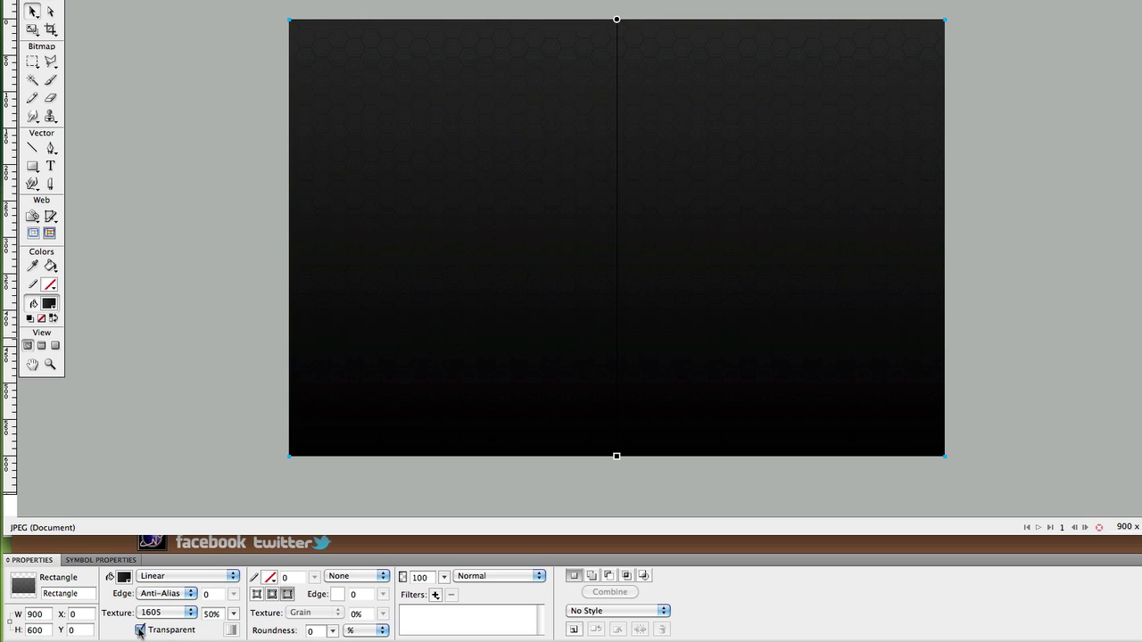
left_click(238, 237)
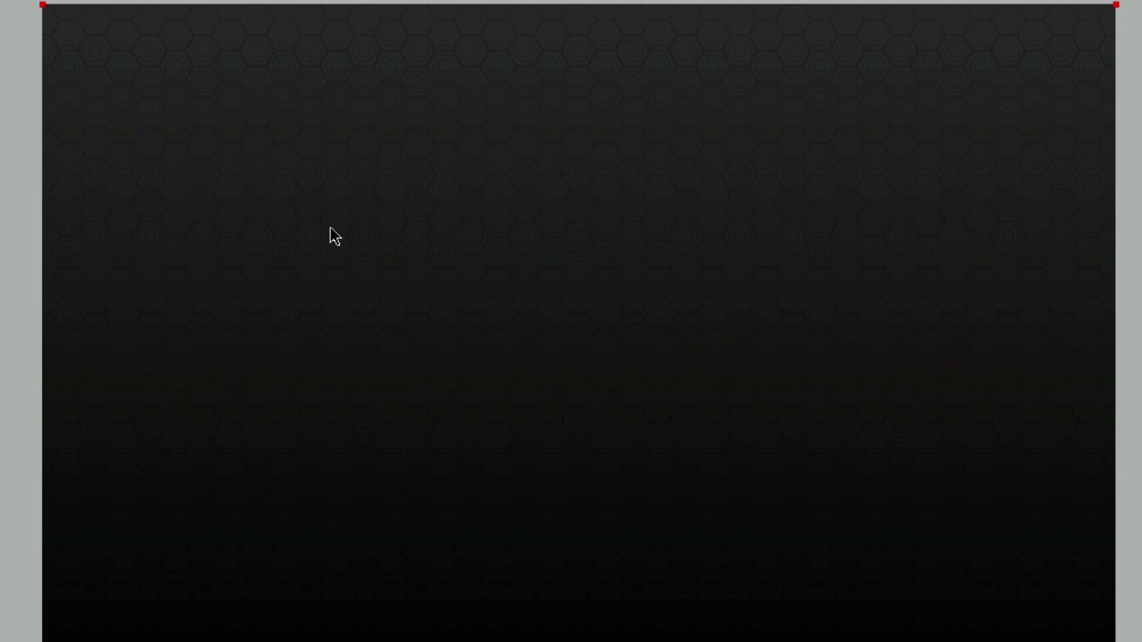
Lighten the dark gray start color of the rectangle's gradient slightly using the color wheel's brightness
left_click(338, 126)
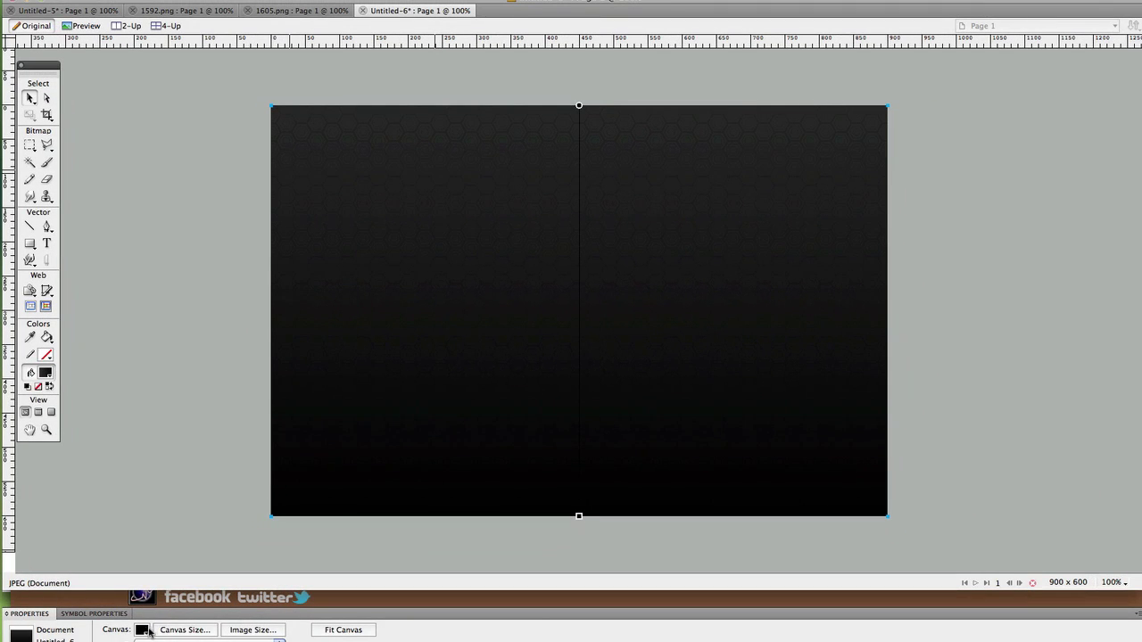
left_click(117, 629)
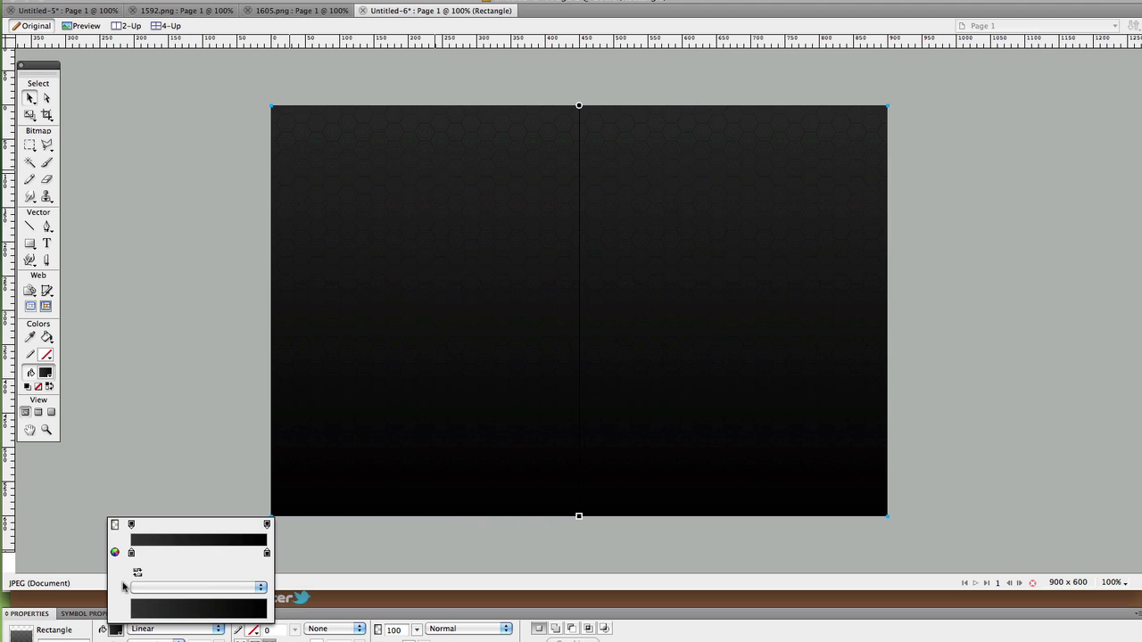
left_click(131, 553)
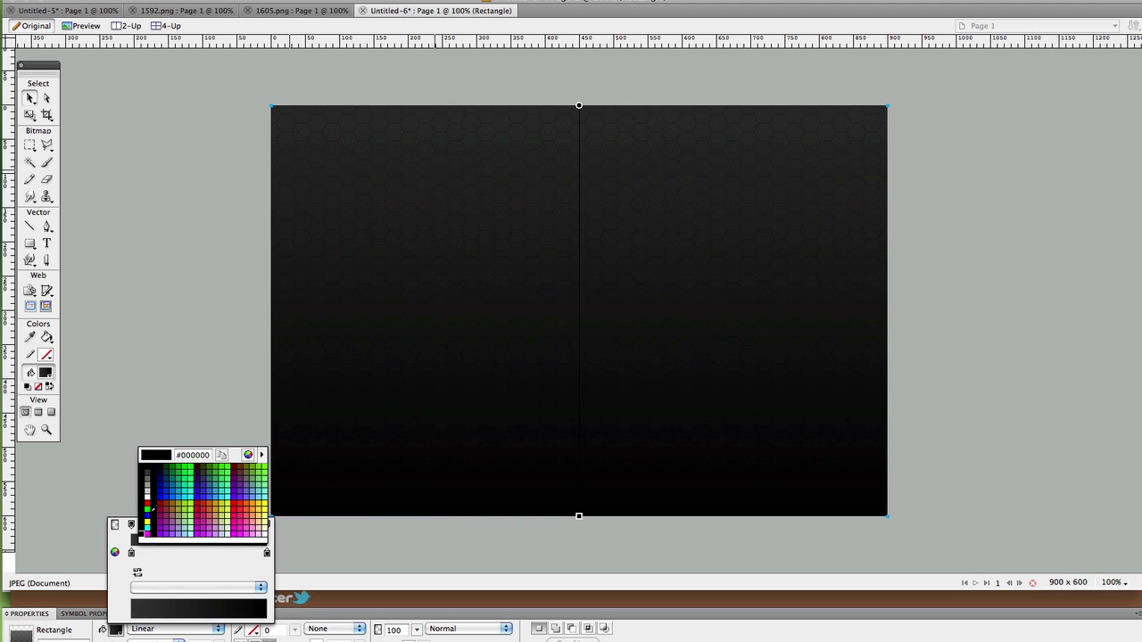
left_click(248, 455)
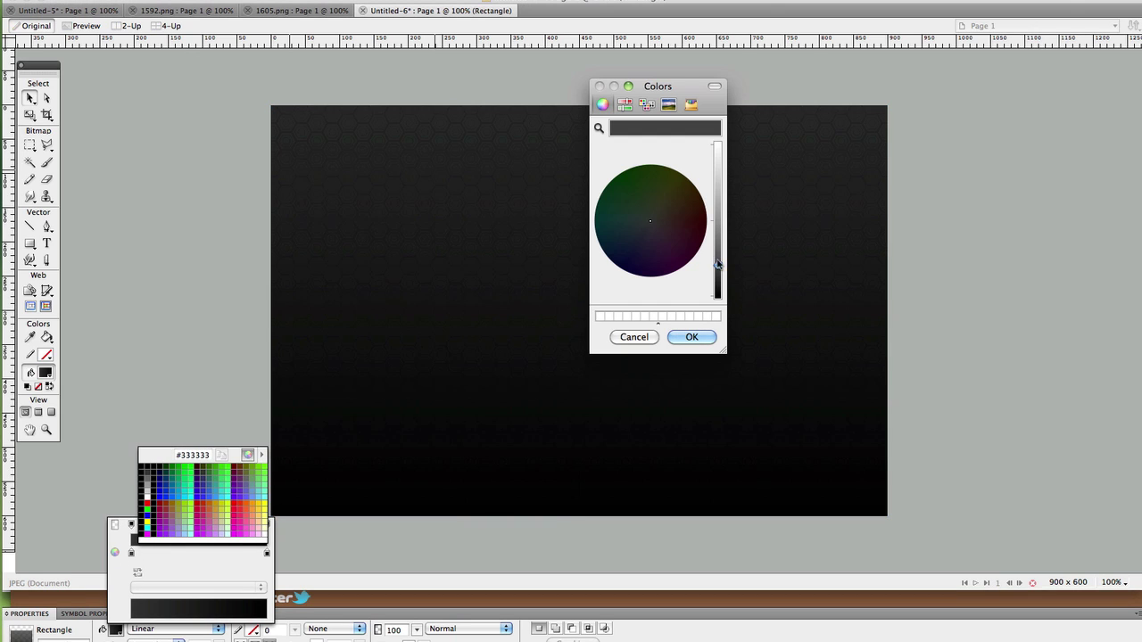
left_click_drag(718, 266, 718, 259)
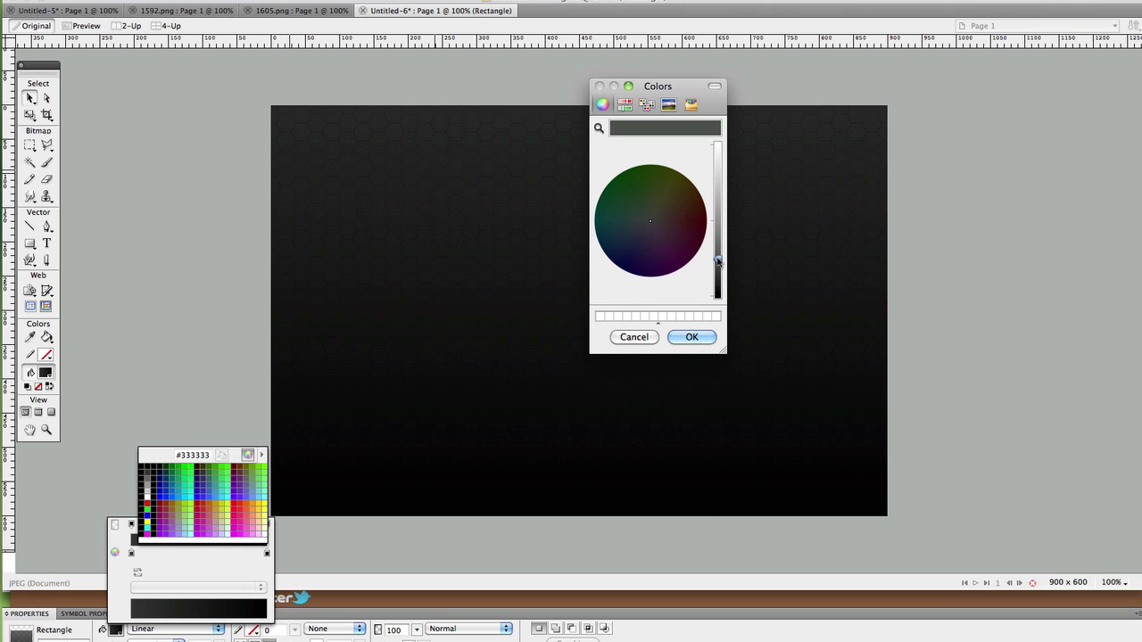
left_click(693, 336)
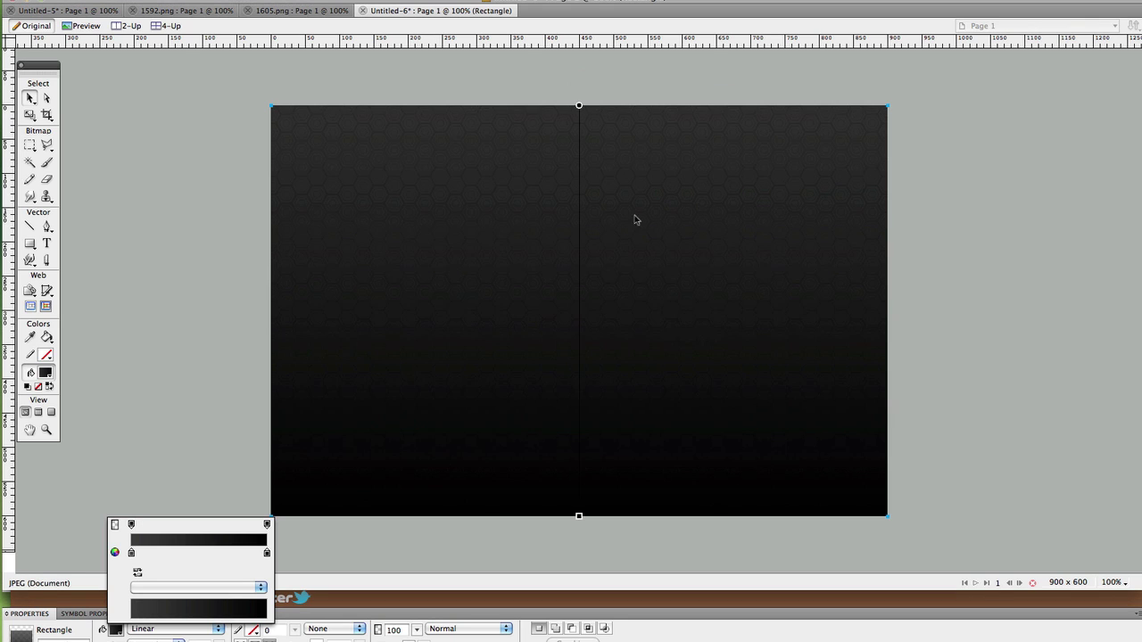
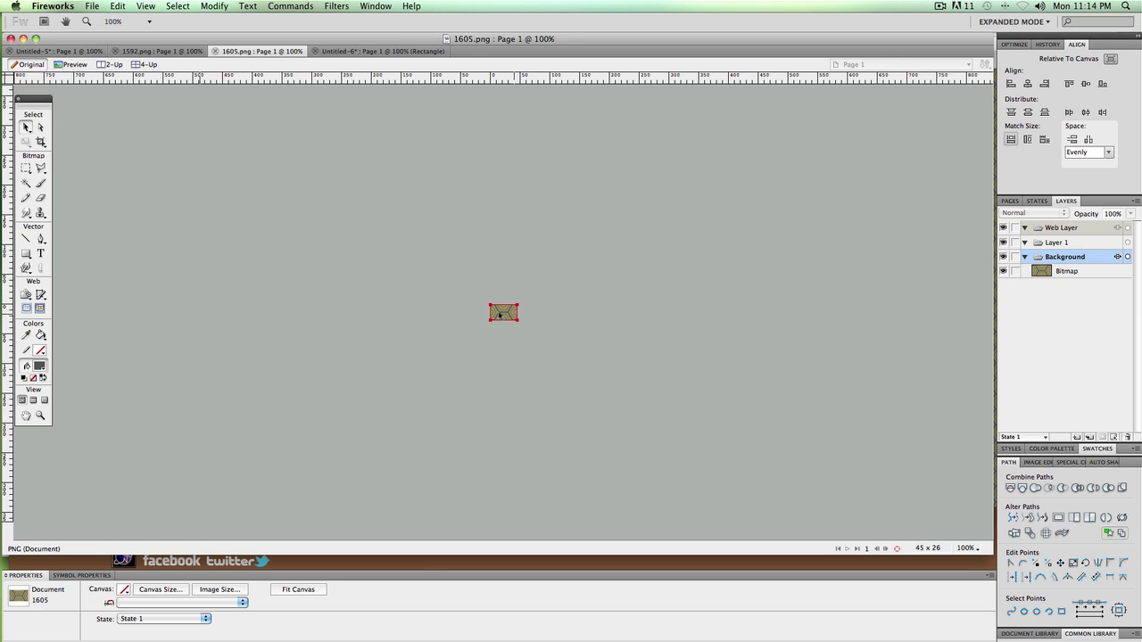
Check the pattern tile's dimensions in the 1605.png document and set the textured rectangle's width to 45 pixels
left_click(500, 315)
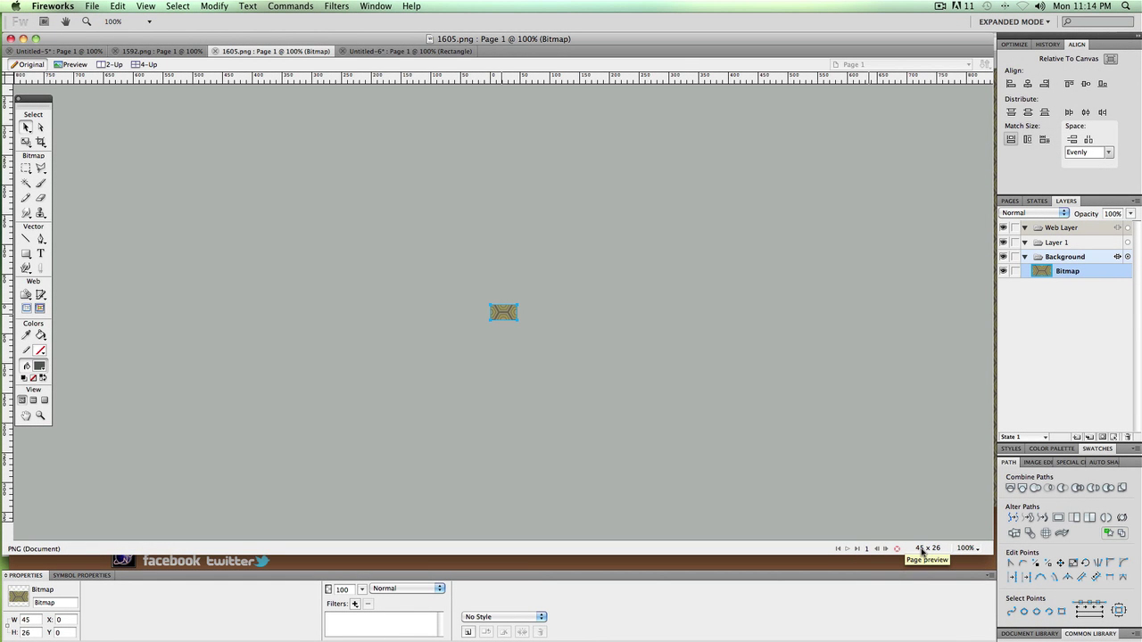
left_click(388, 52)
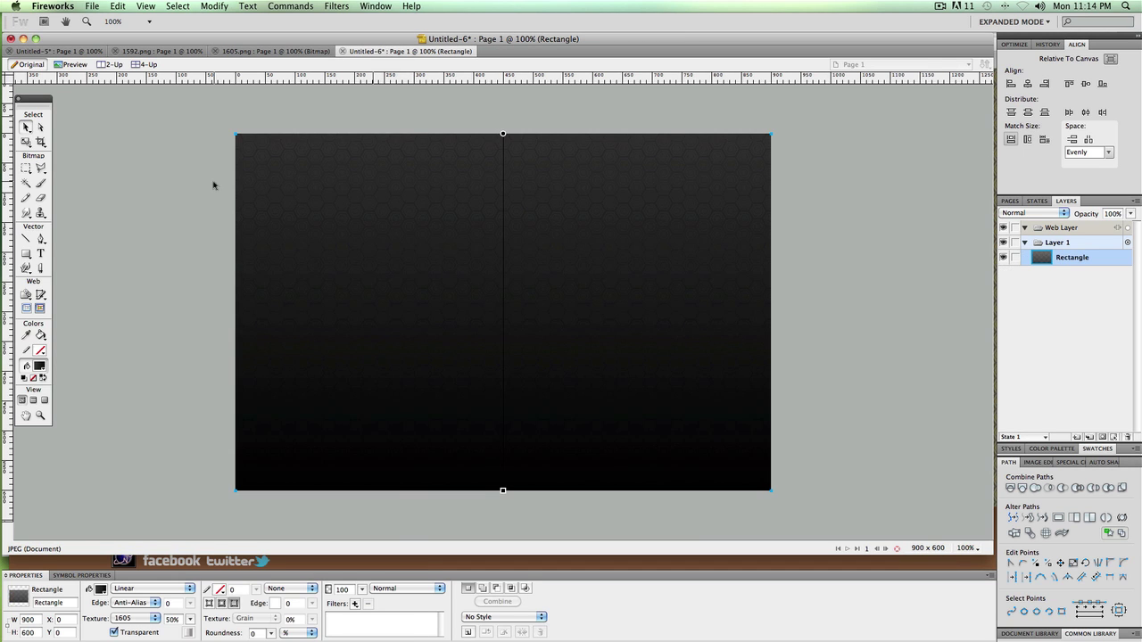
left_click(256, 169)
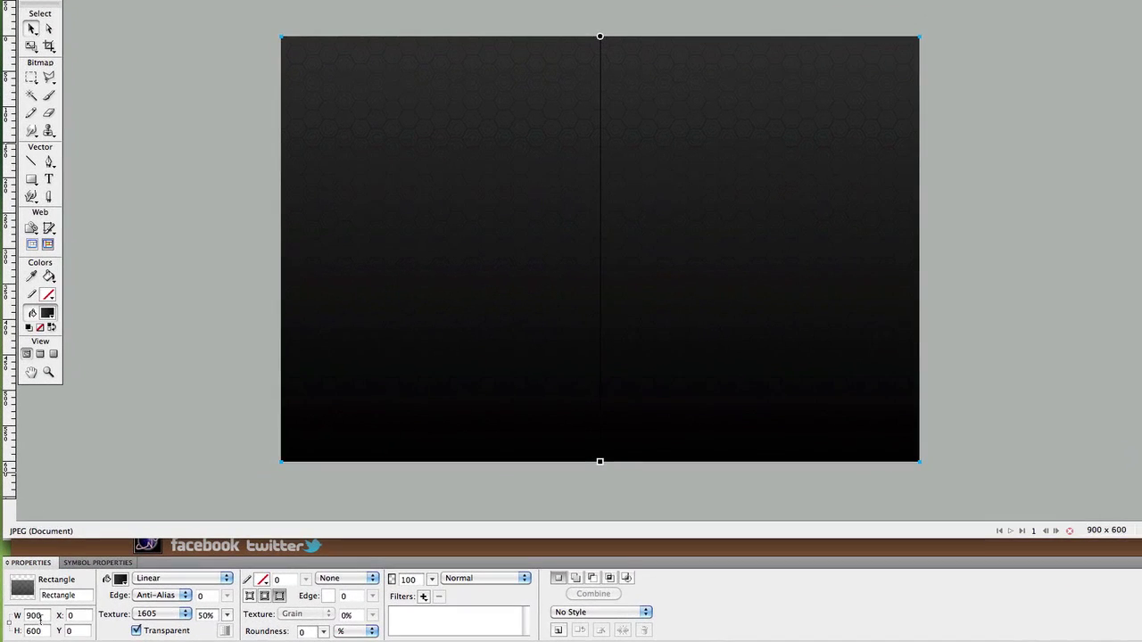
left_click(29, 619)
type("45")
key("Return")
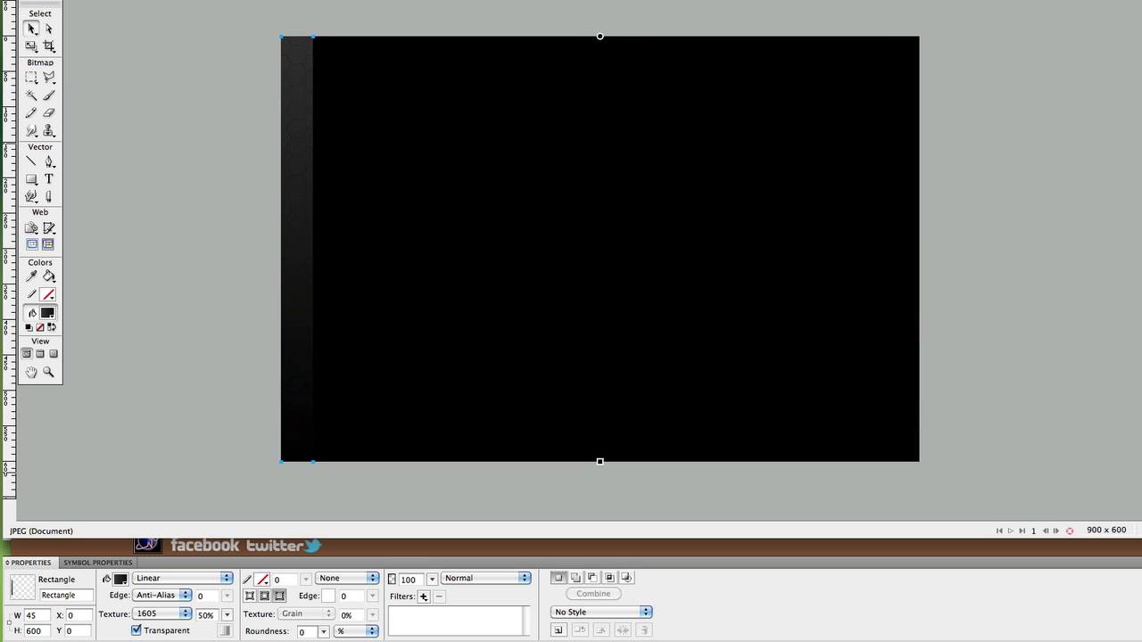
Reselect the narrow textured rectangle and insert a rectangular slice over it
left_click(228, 124)
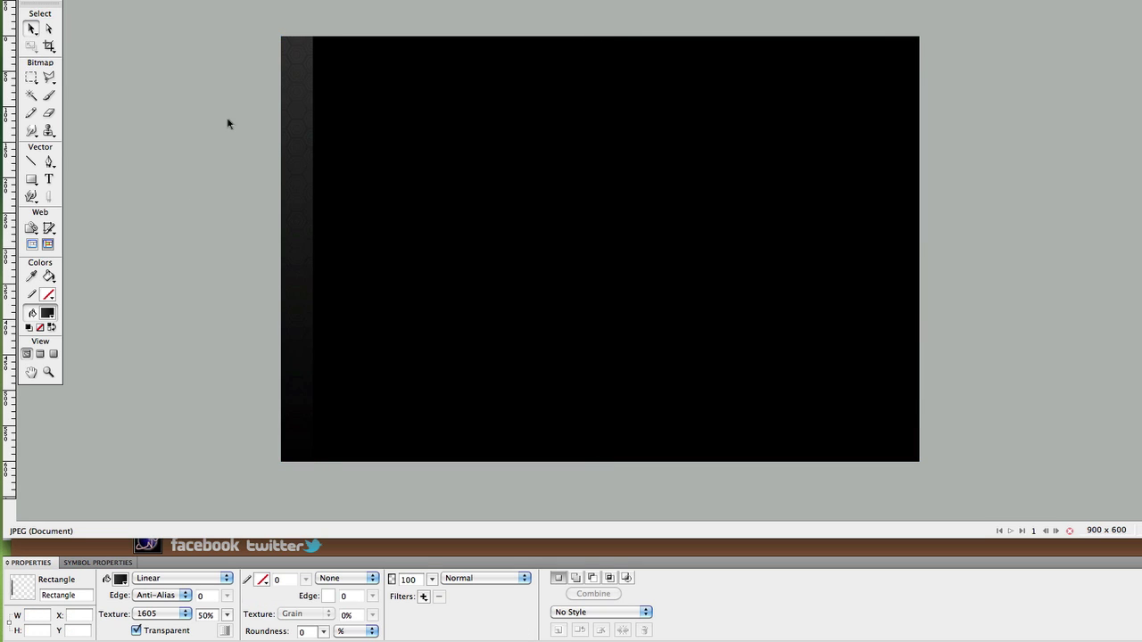
left_click(309, 69)
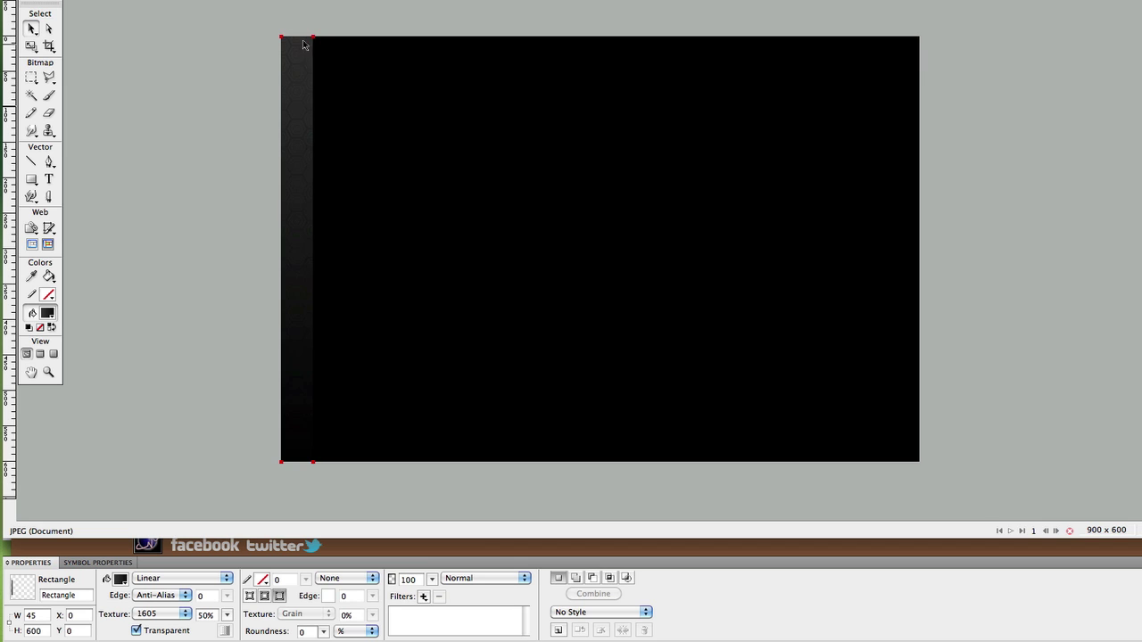
key("ctrl+d")
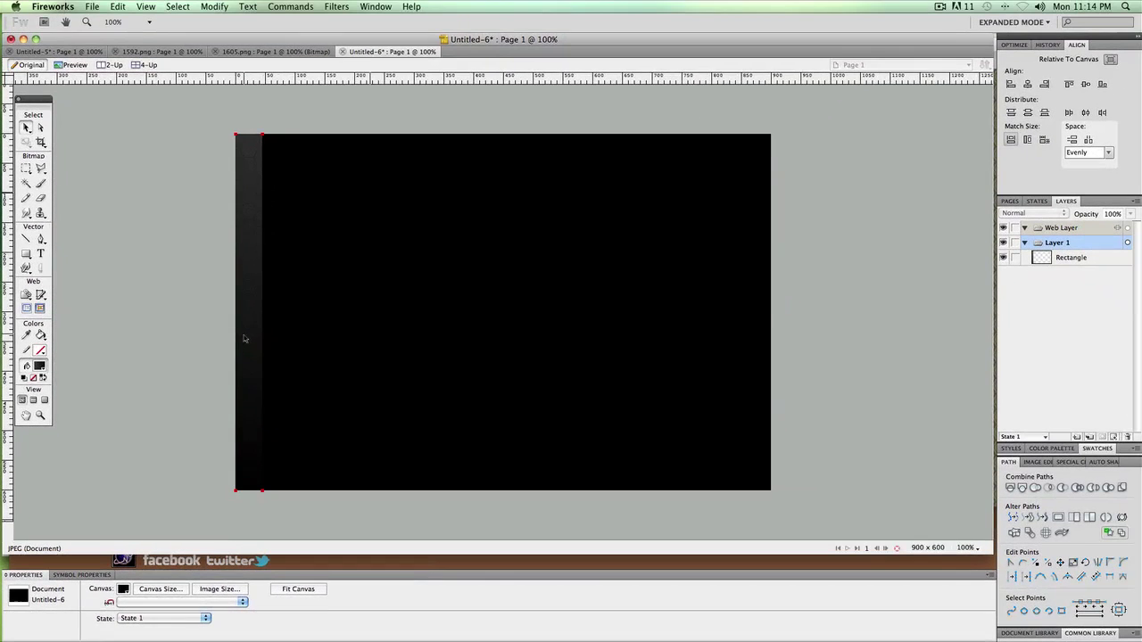
left_click(244, 198)
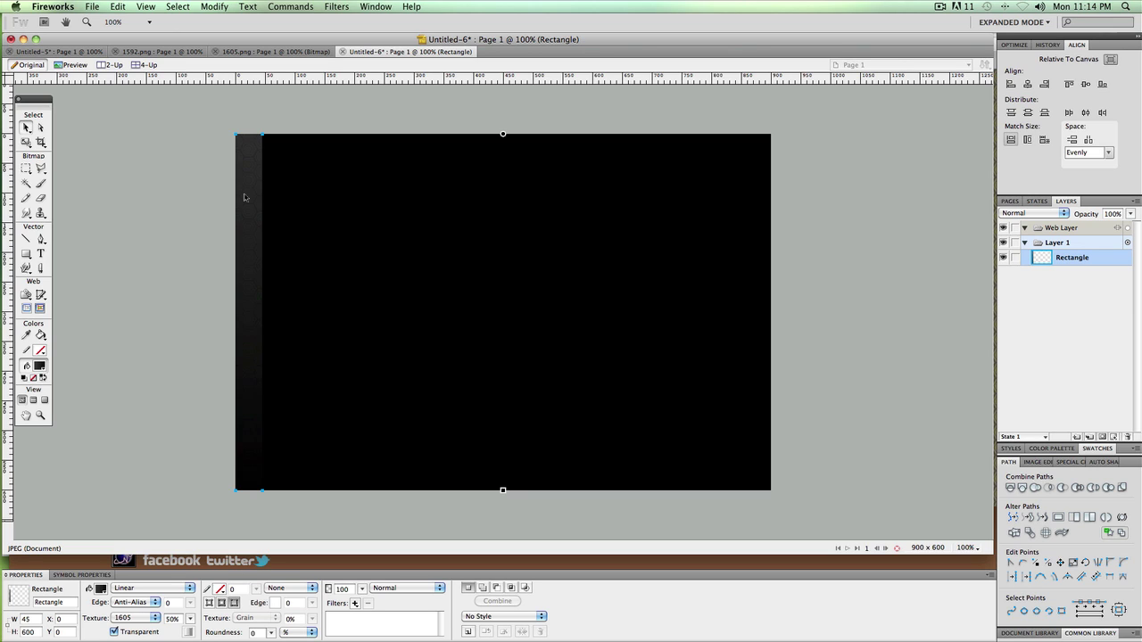
key("alt+shift+u")
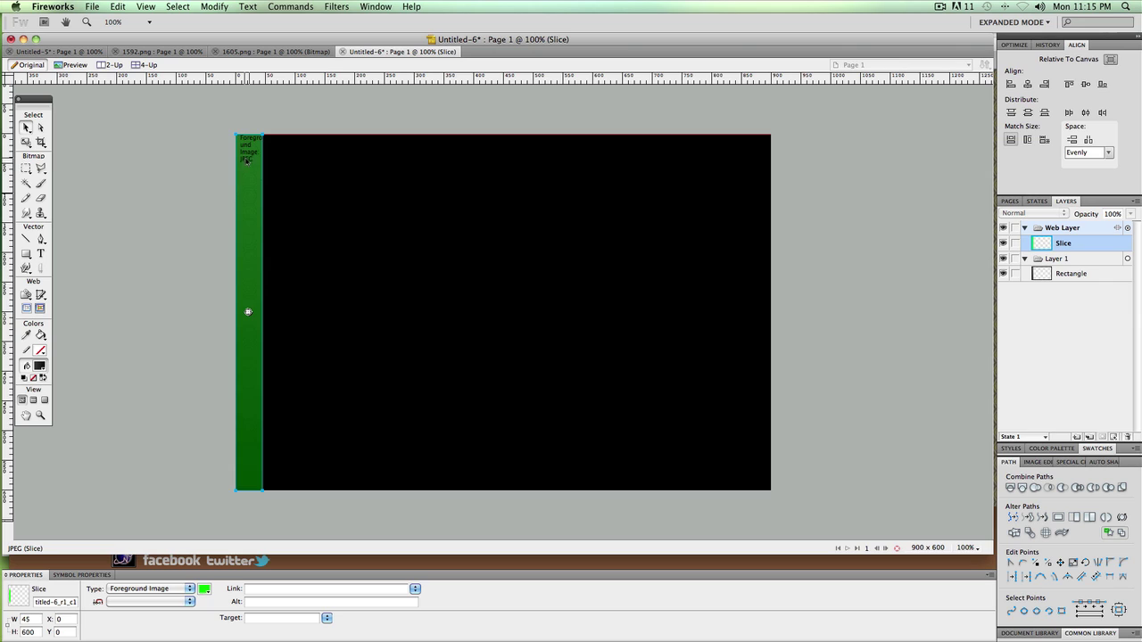
Check the slice's JPEG optimization settings and export the selected slice as bg_pattern3.jpg into the background patterns folder
left_click(174, 178)
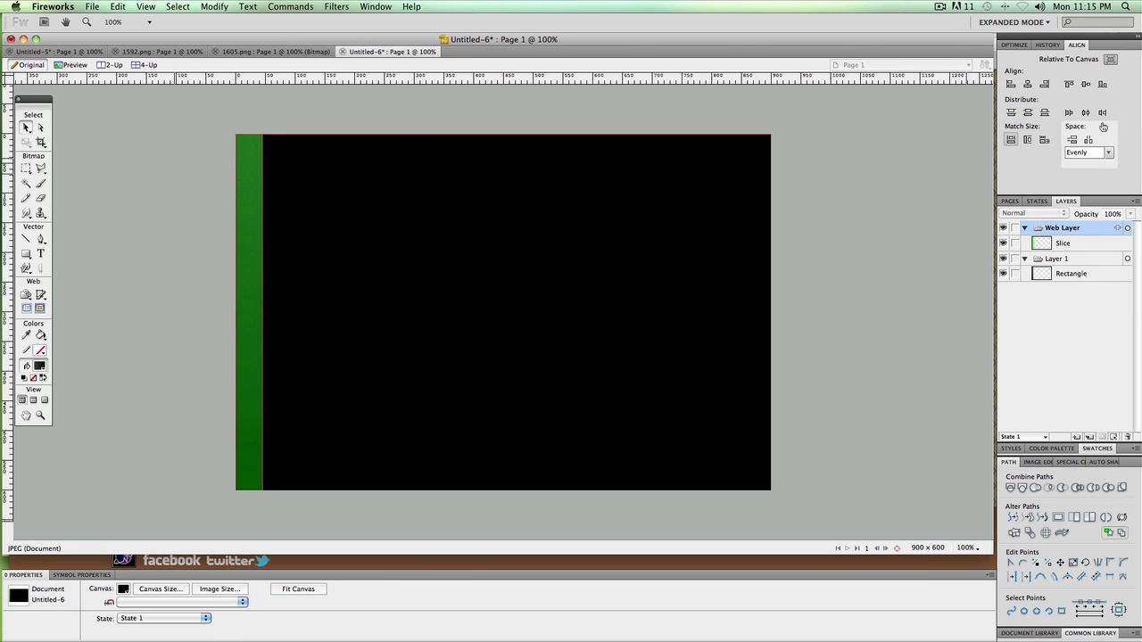
left_click(1015, 45)
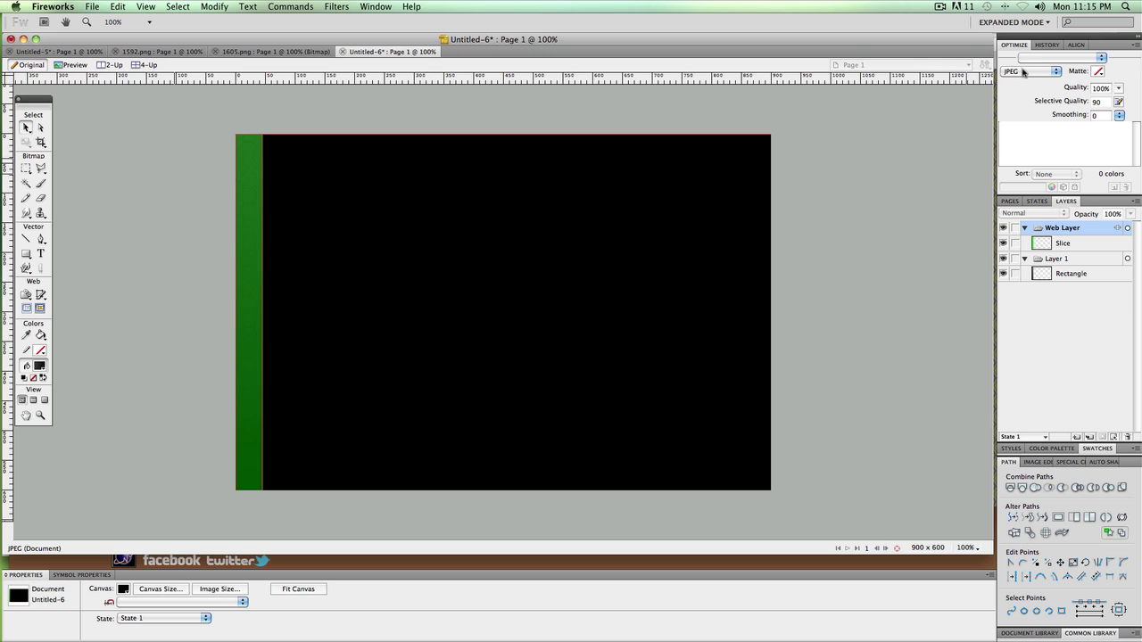
left_click(248, 311)
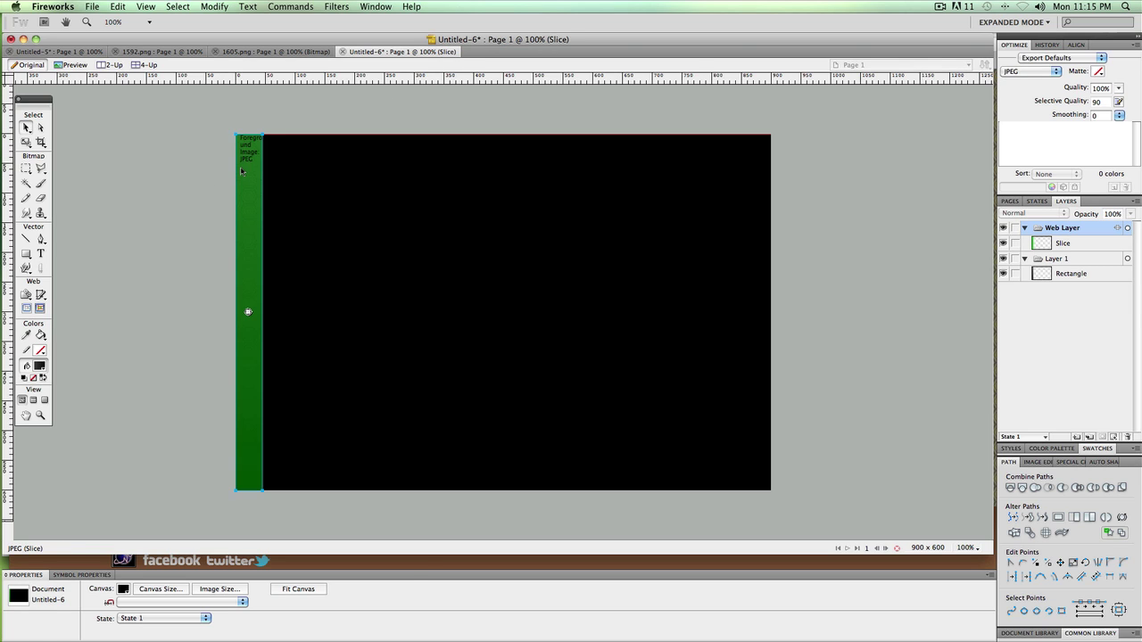
right_click(246, 158)
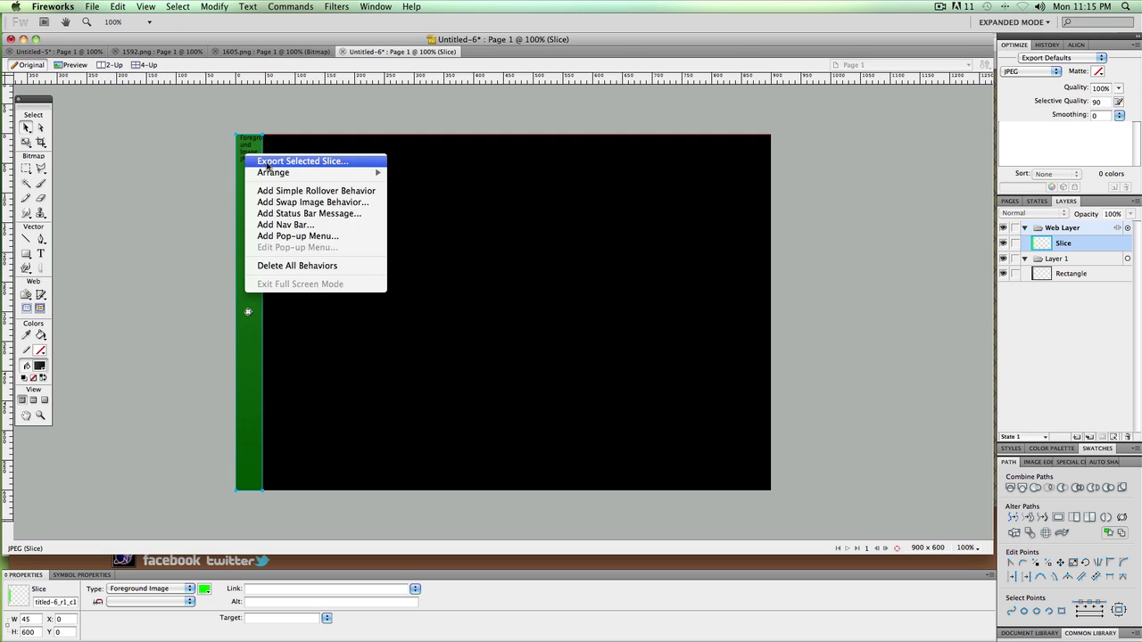
left_click(266, 166)
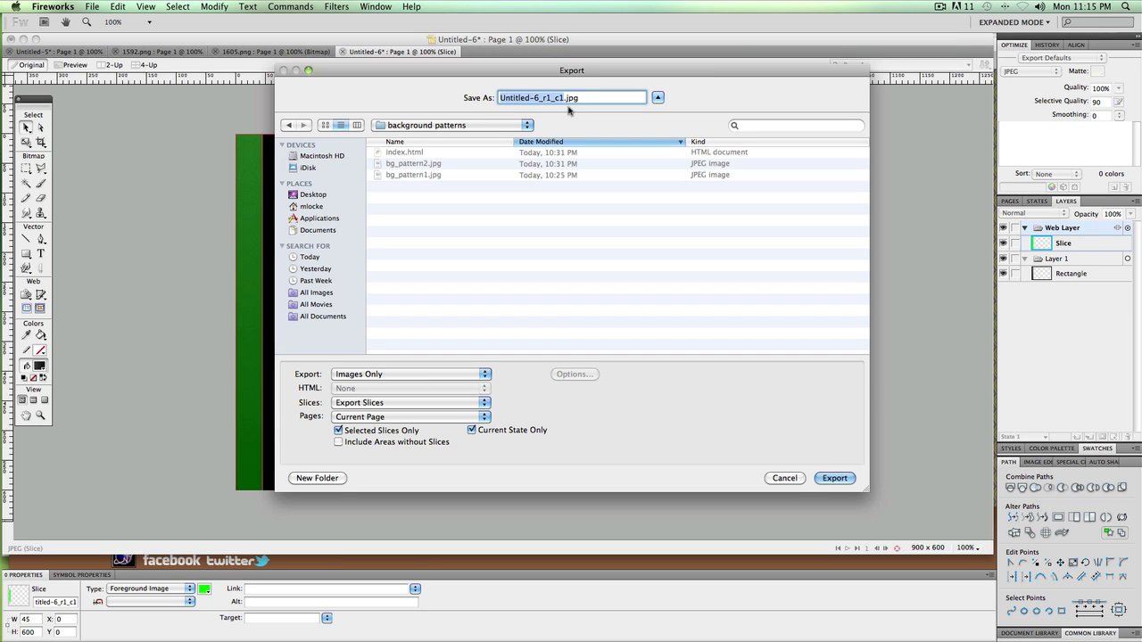
type("bg")
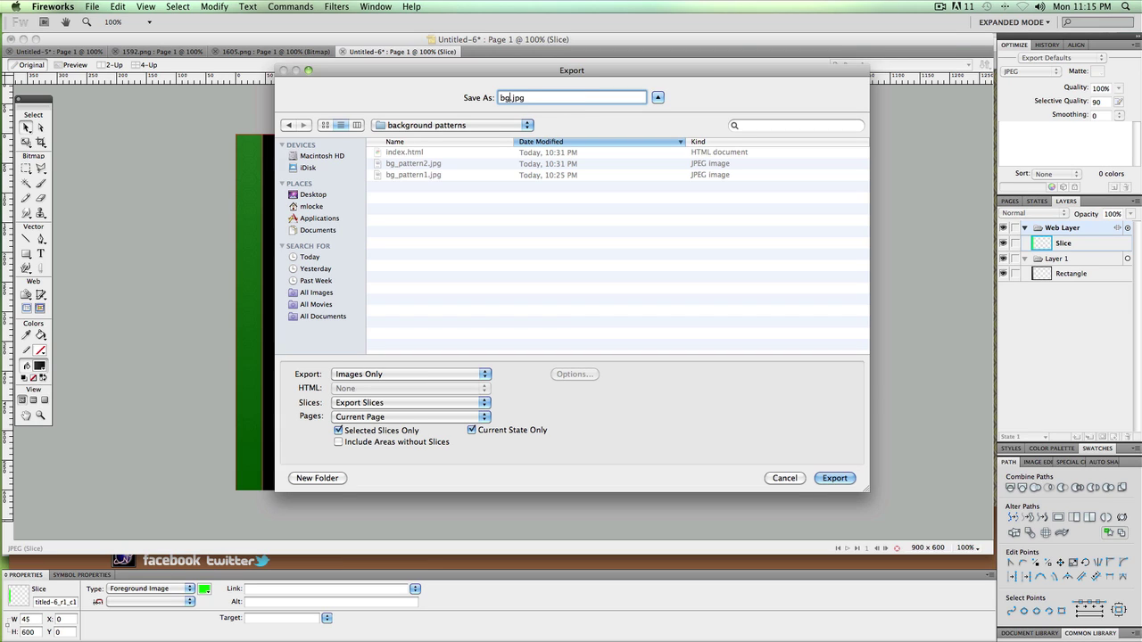
type("_pattern3")
key("Return")
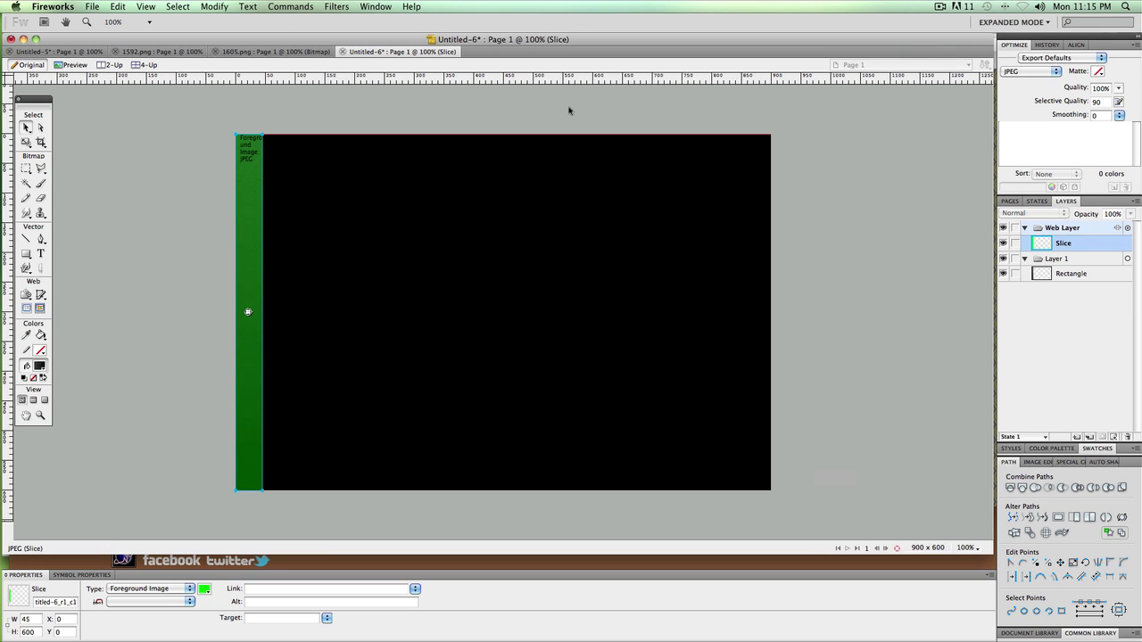
Switch to Dreamweaver, where index.html is open in code view
key("super+Tab")
key("super+Tab")
key("super+Tab")
key("super+Tab")
key("super+Tab")
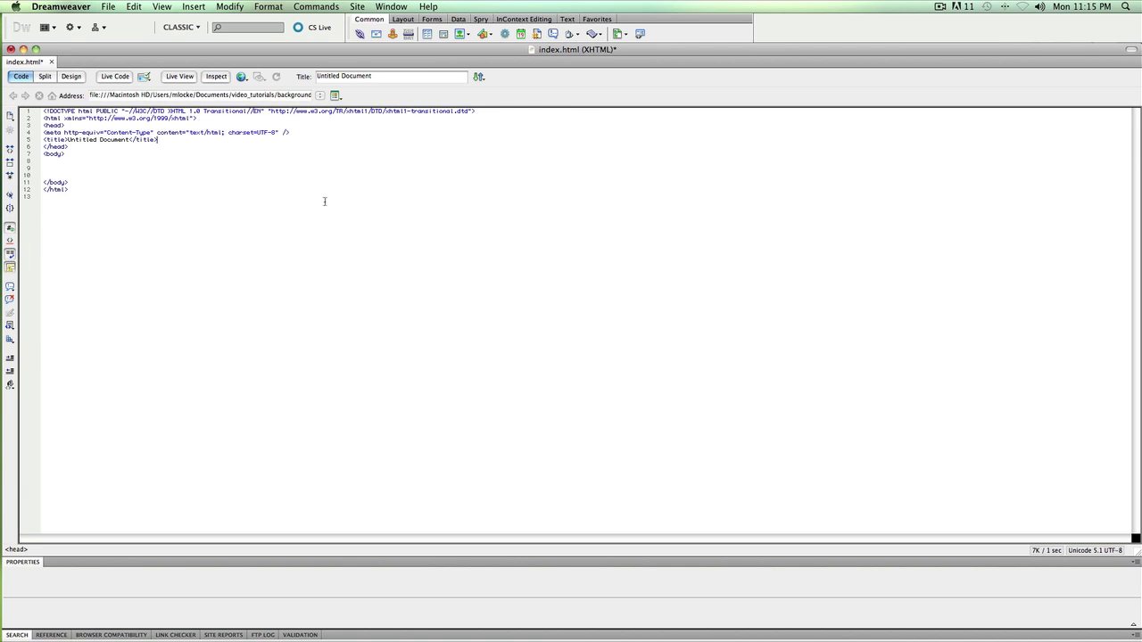
left_click(324, 201)
Add an empty style block to the head of index.html, directly below the title line
left_click(176, 140)
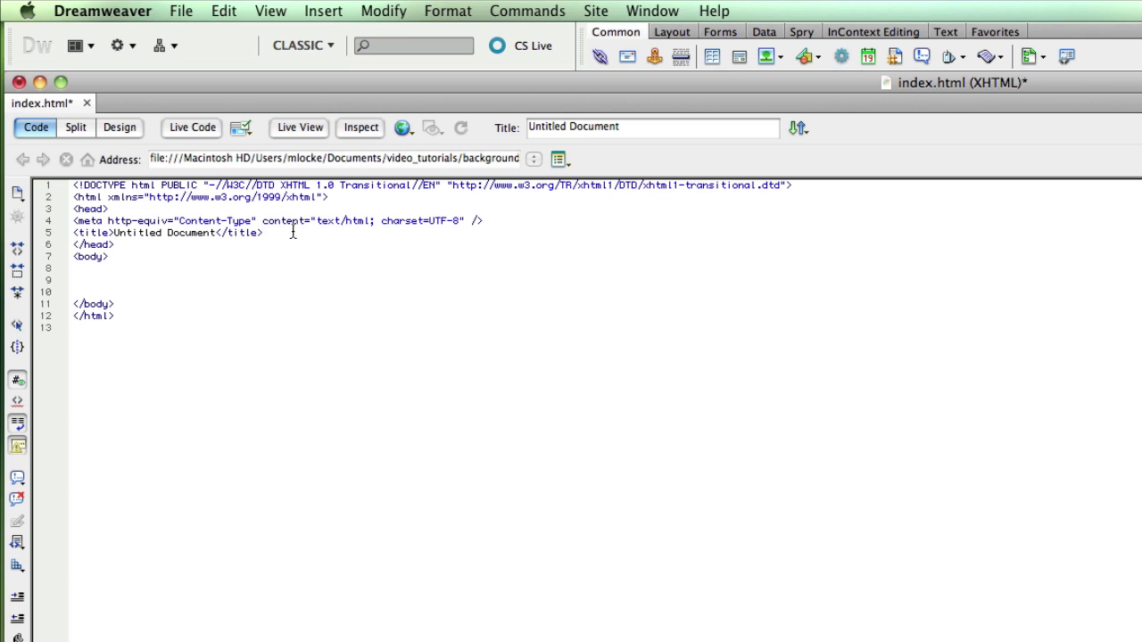
key("Return")
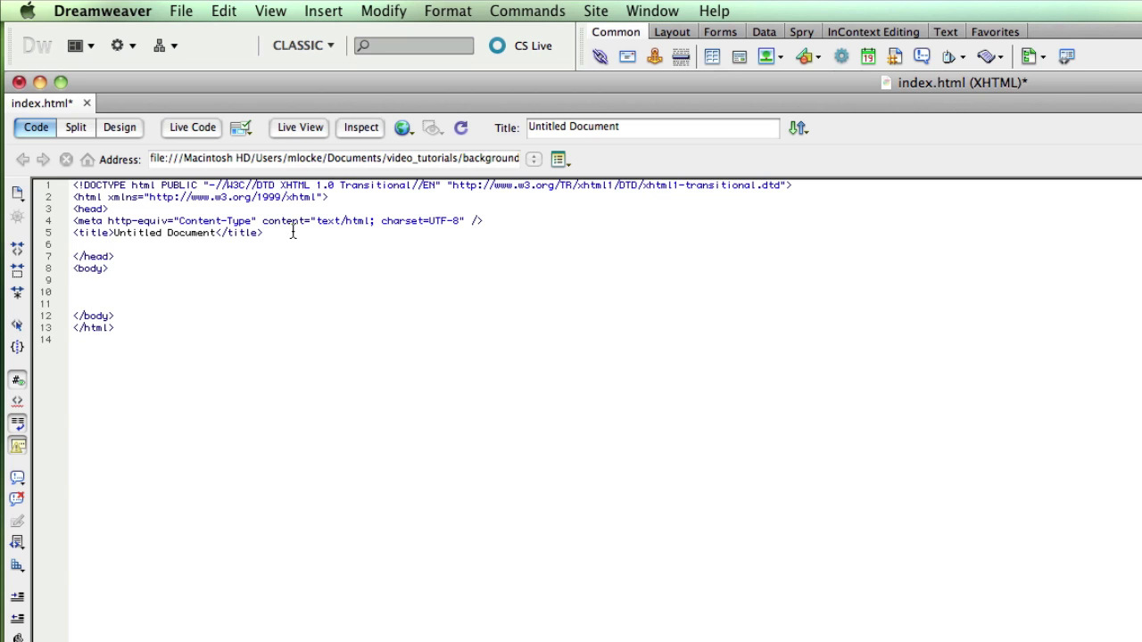
type("<style")
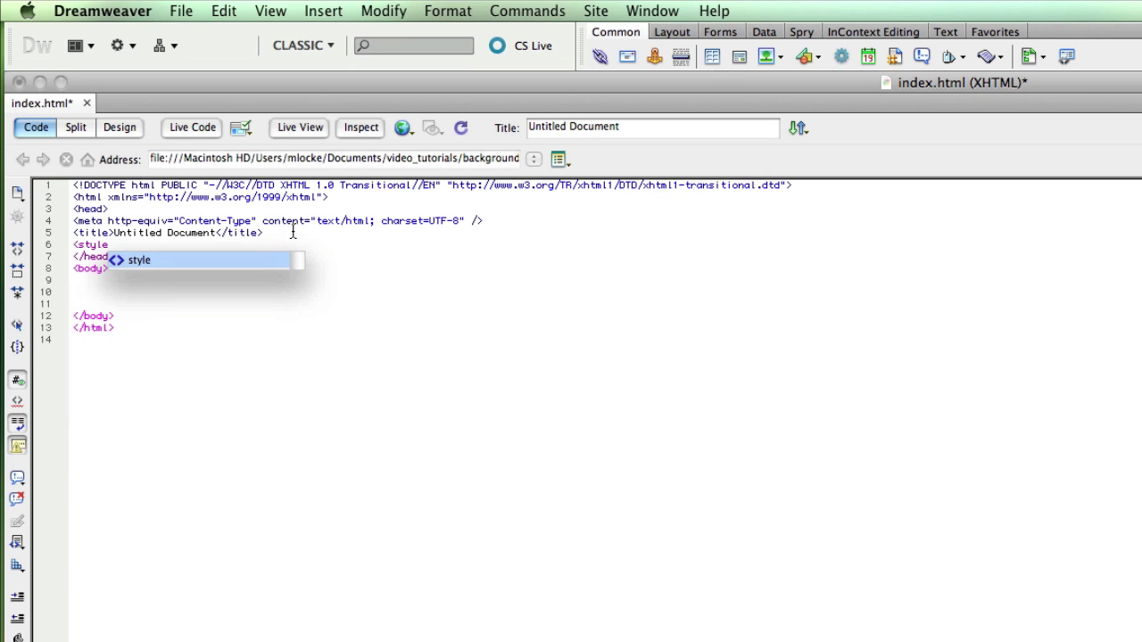
type(">")
key("Return")
key("Return")
type("</")
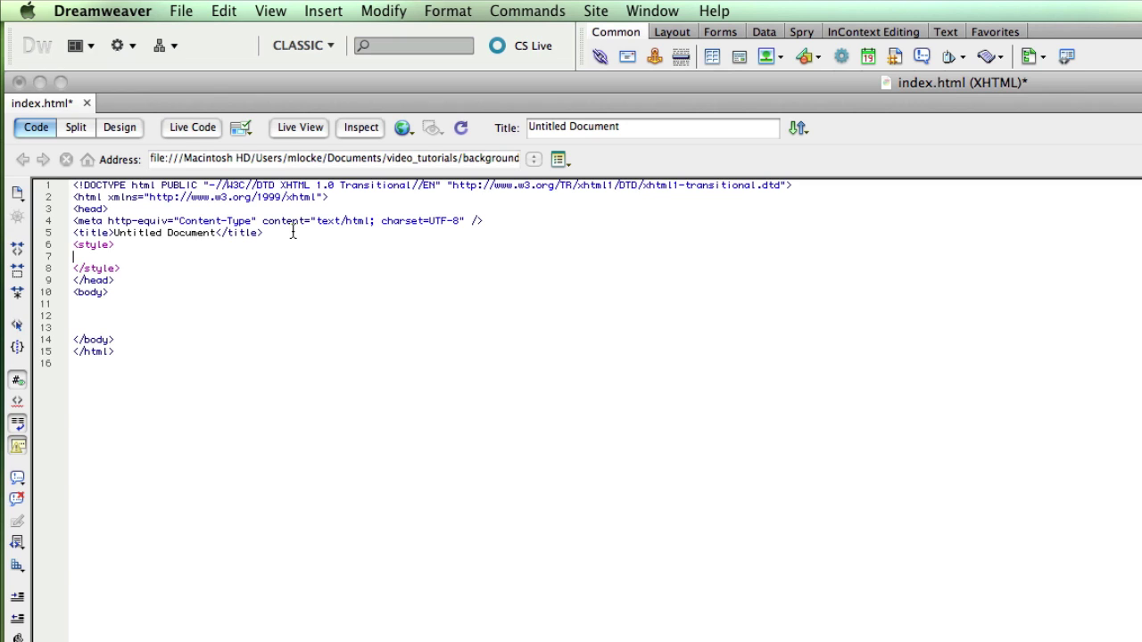
Start a body rule inside the style block with a background property that uses bg_pattern3.jpg as its image URL
type("body {")
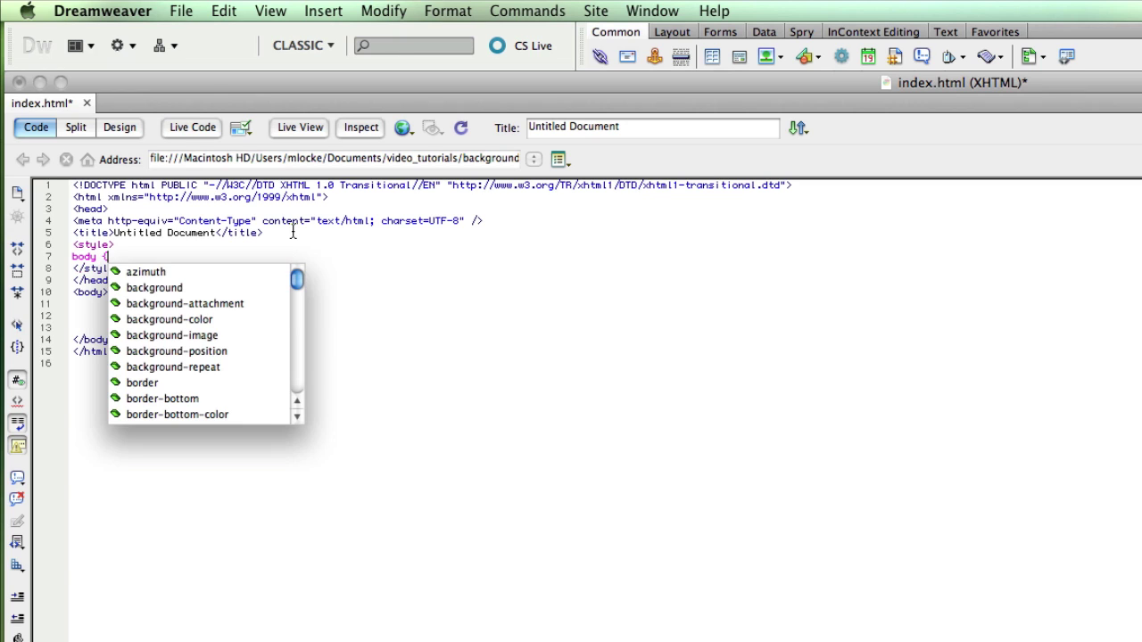
type(" backgro")
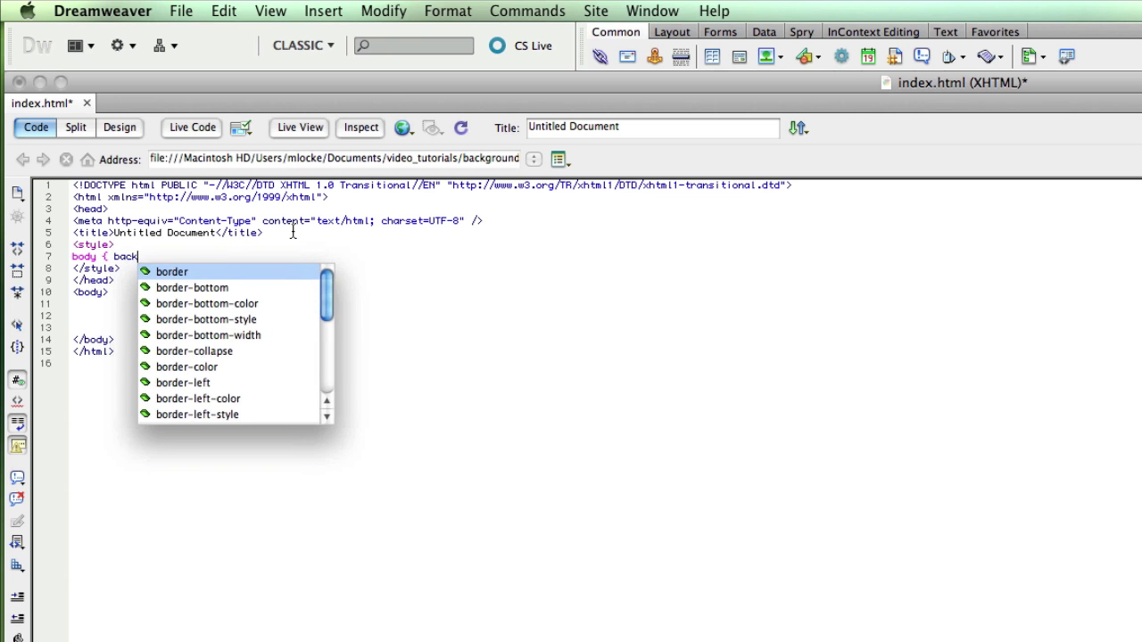
type("und")
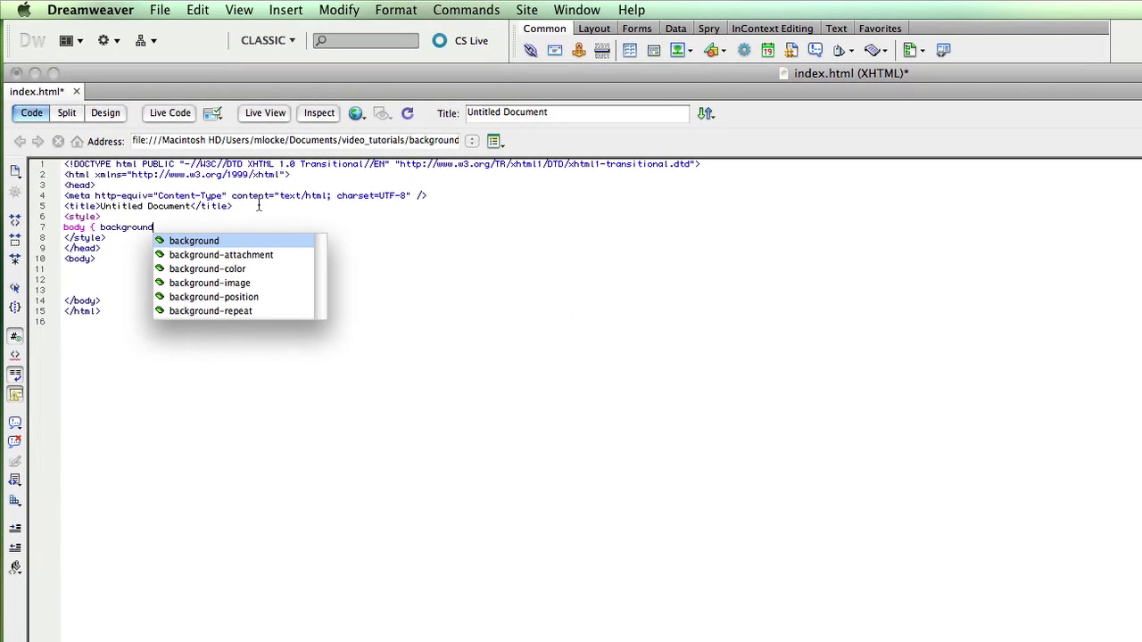
key("Return")
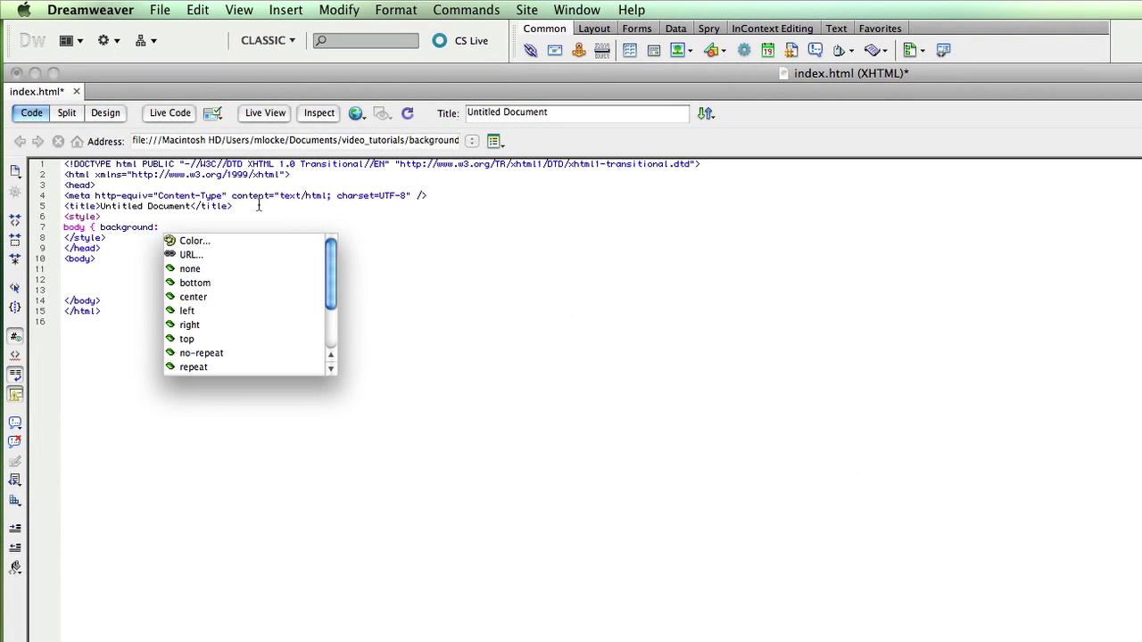
key("Down")
key("Return")
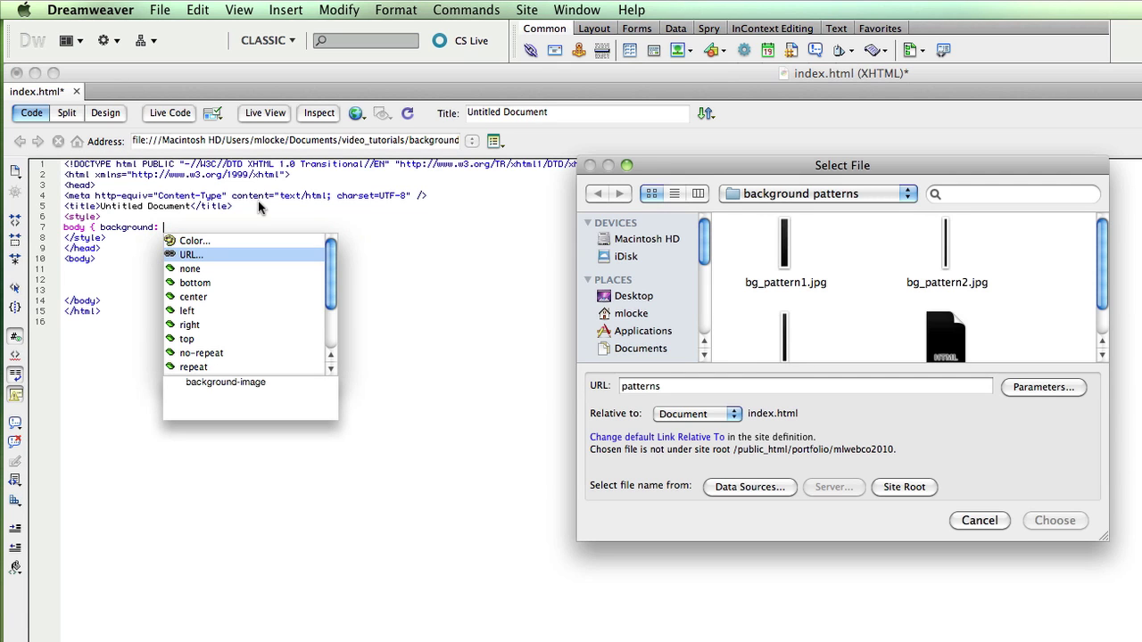
scroll(798, 288, "down", 3)
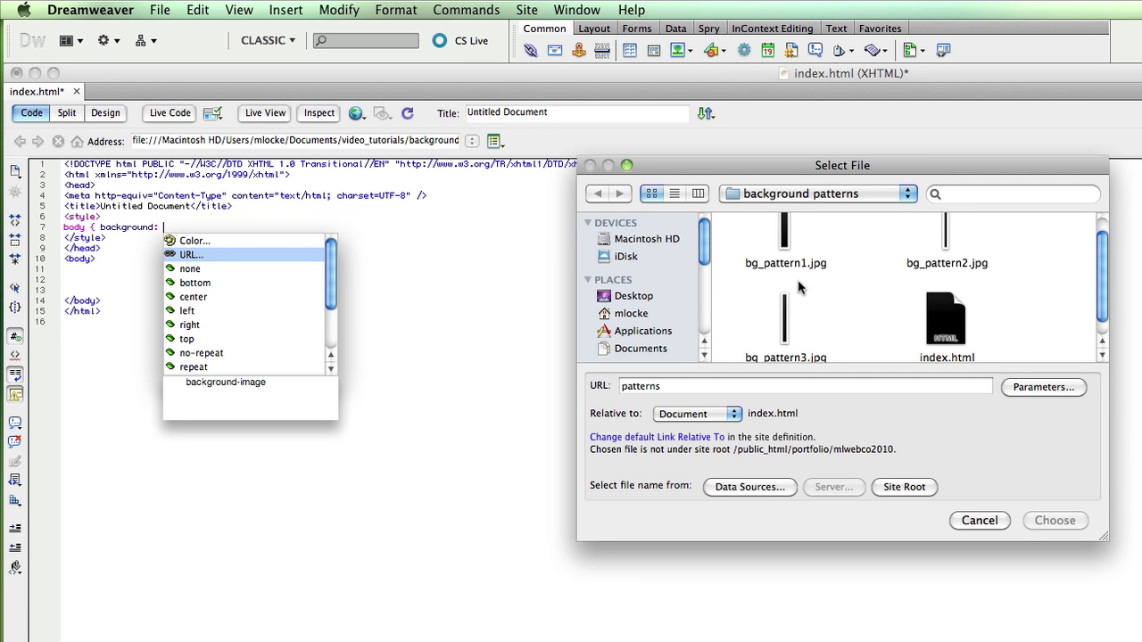
left_click(787, 300)
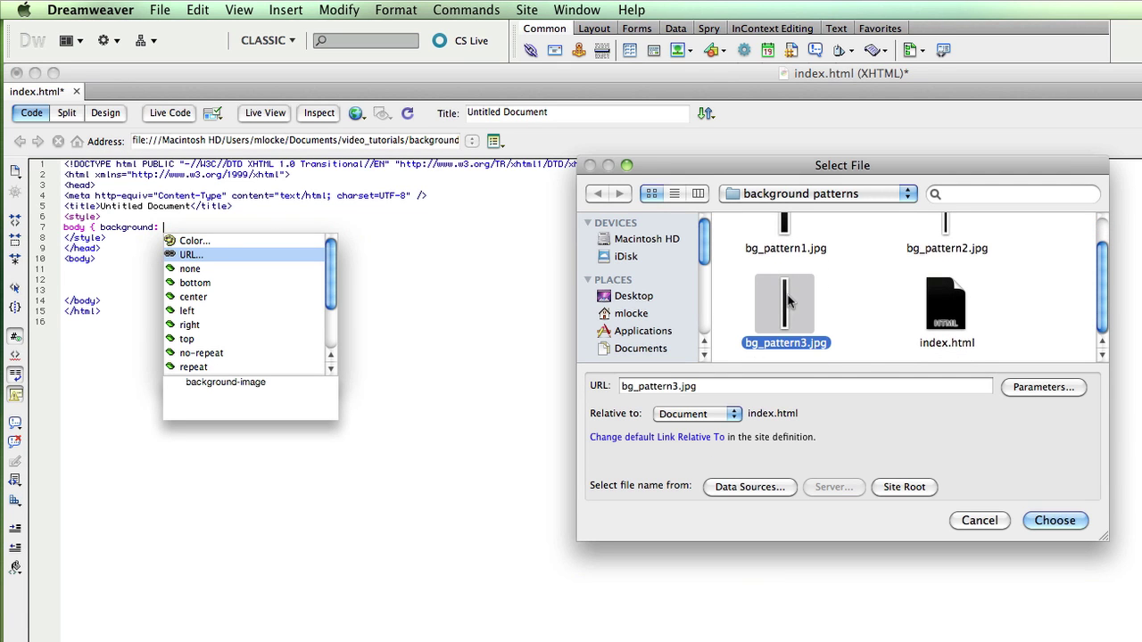
left_click(1057, 521)
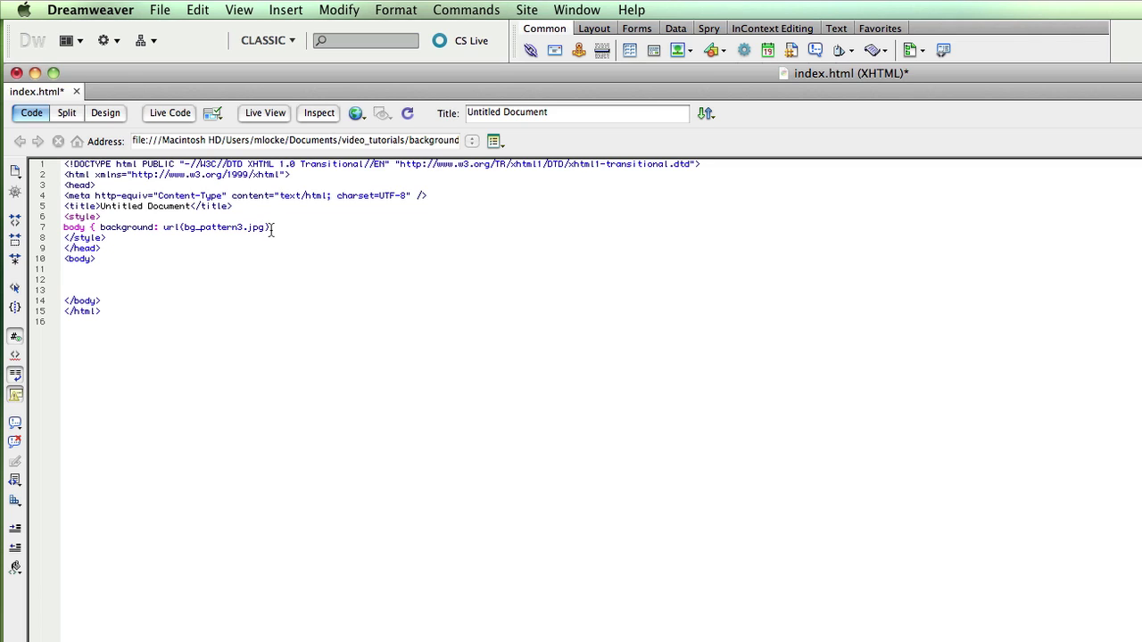
Add the background color #000 after the image URL and compare it with the gradient's lower end in Fireworks
key("Left")
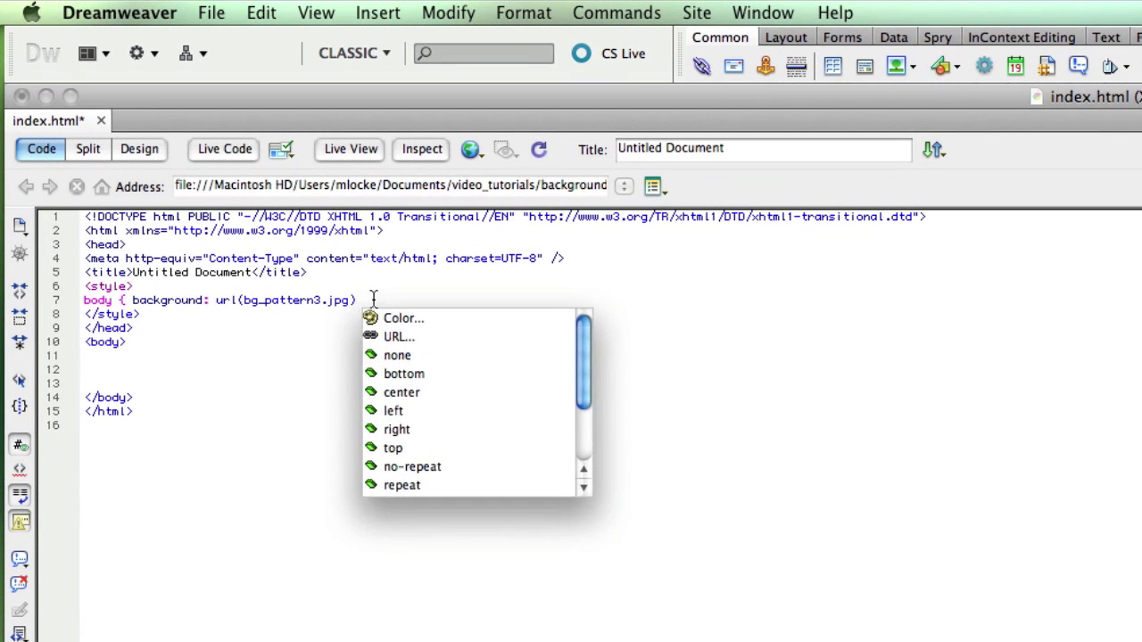
key("Return")
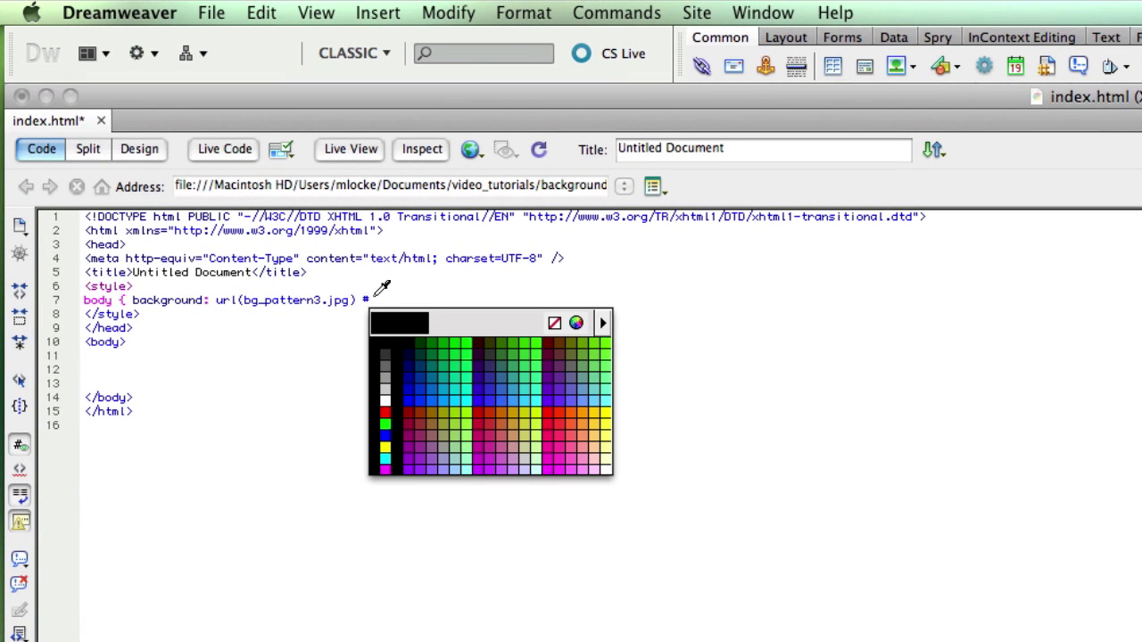
type("000")
key("super+Tab")
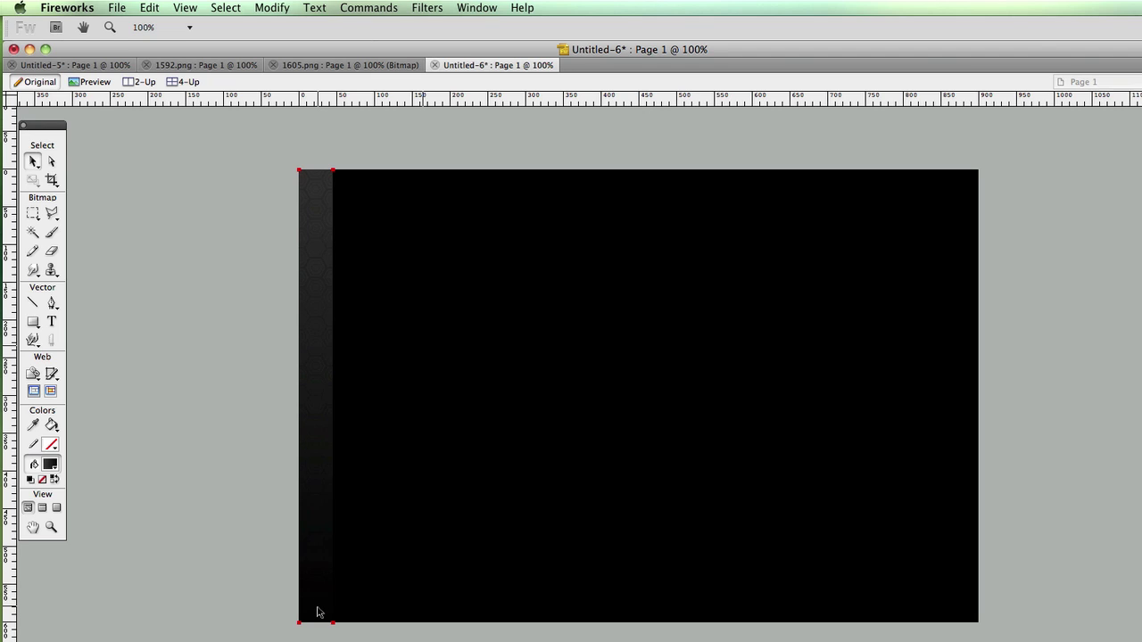
key("super+Tab")
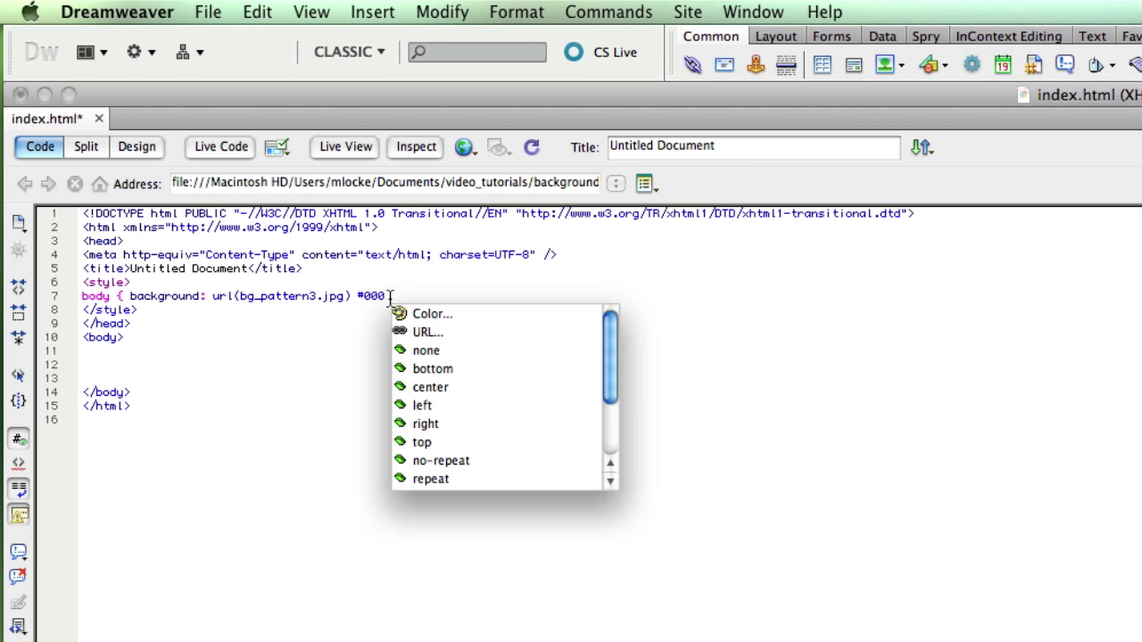
Complete the background declaration with top repeat-x and close the body rule on a new line
type("to")
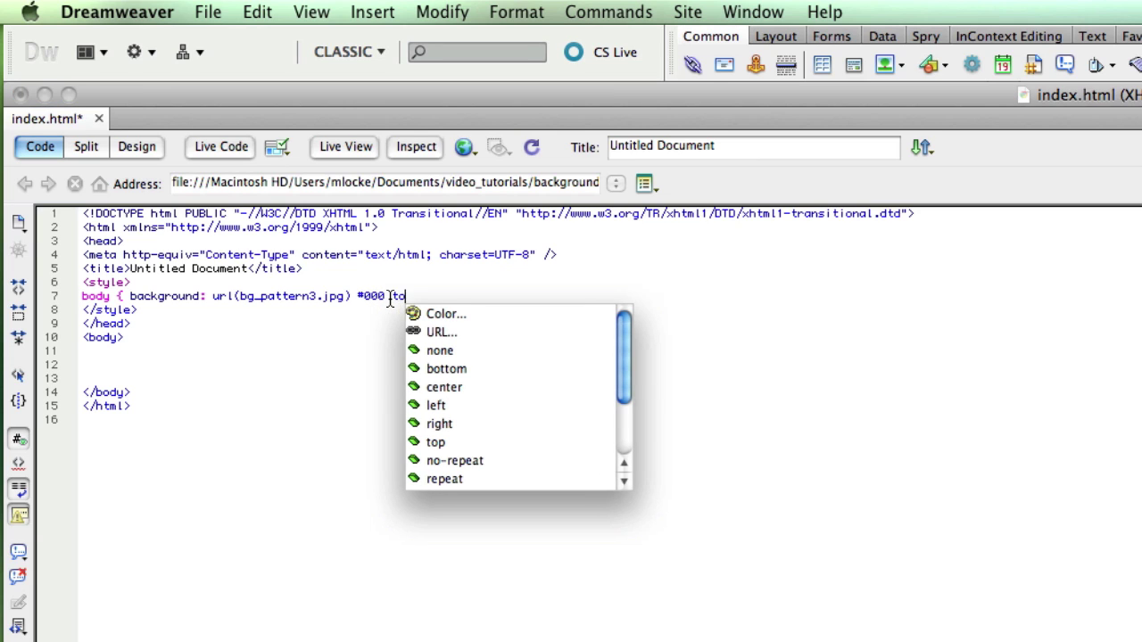
type("p repeat")
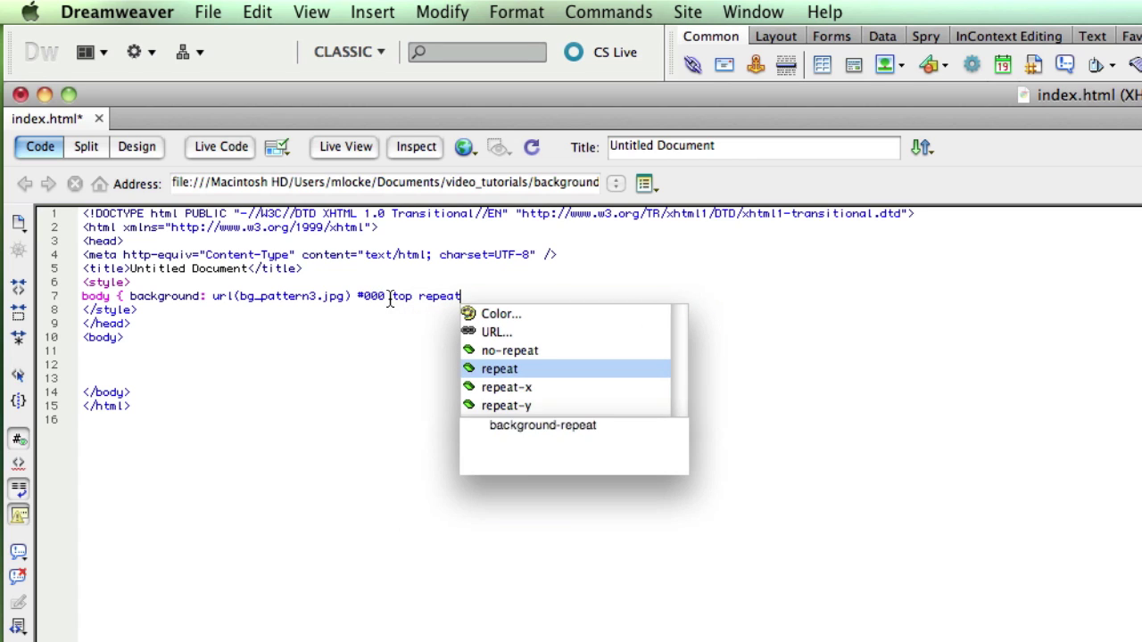
type("-x")
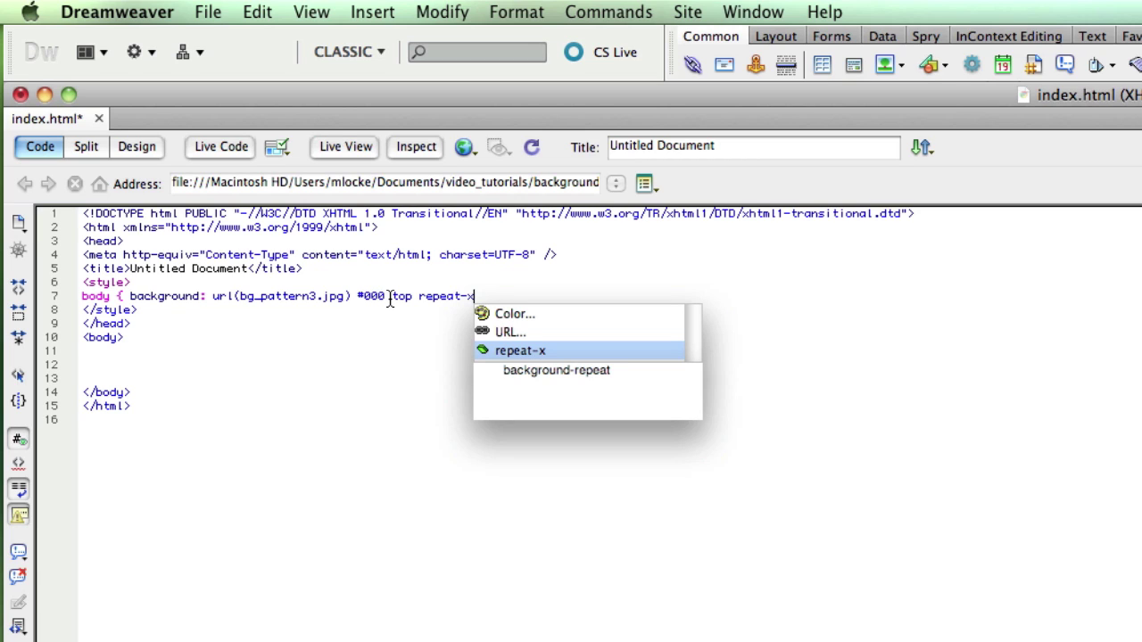
type(";")
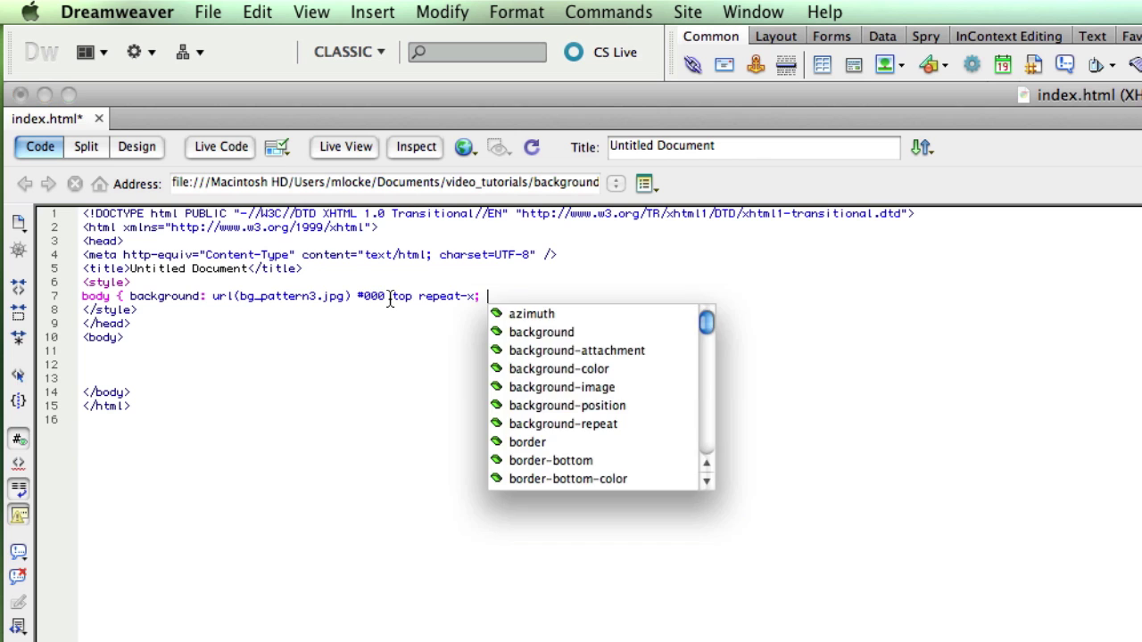
key("Return")
type("}")
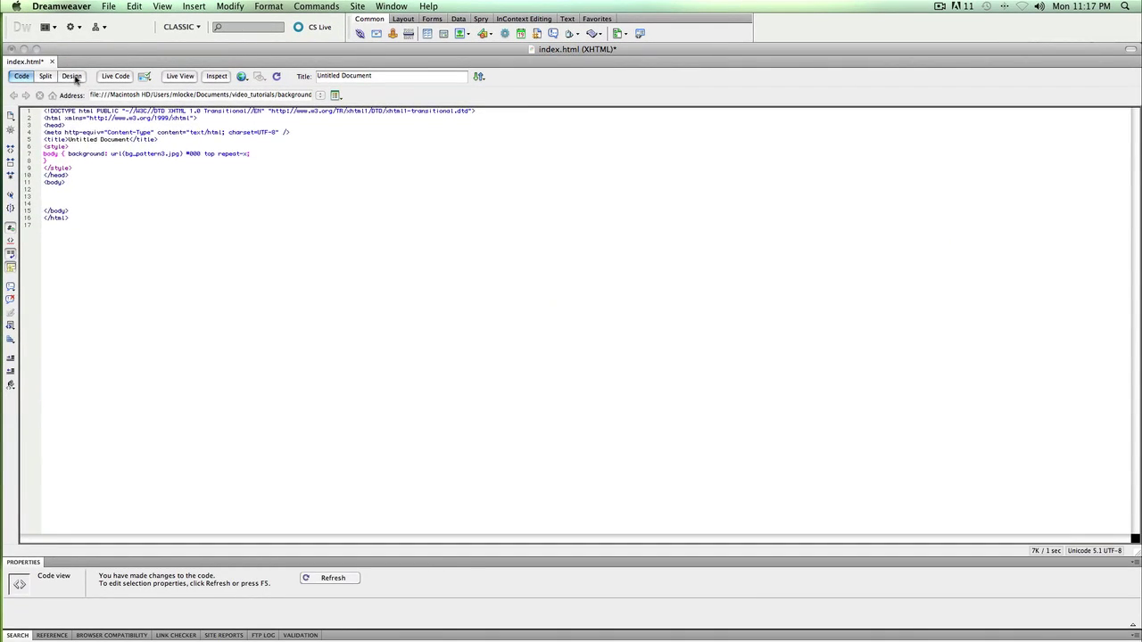
Save index.html and show the page with its tiled background in Design view
left_click(106, 115)
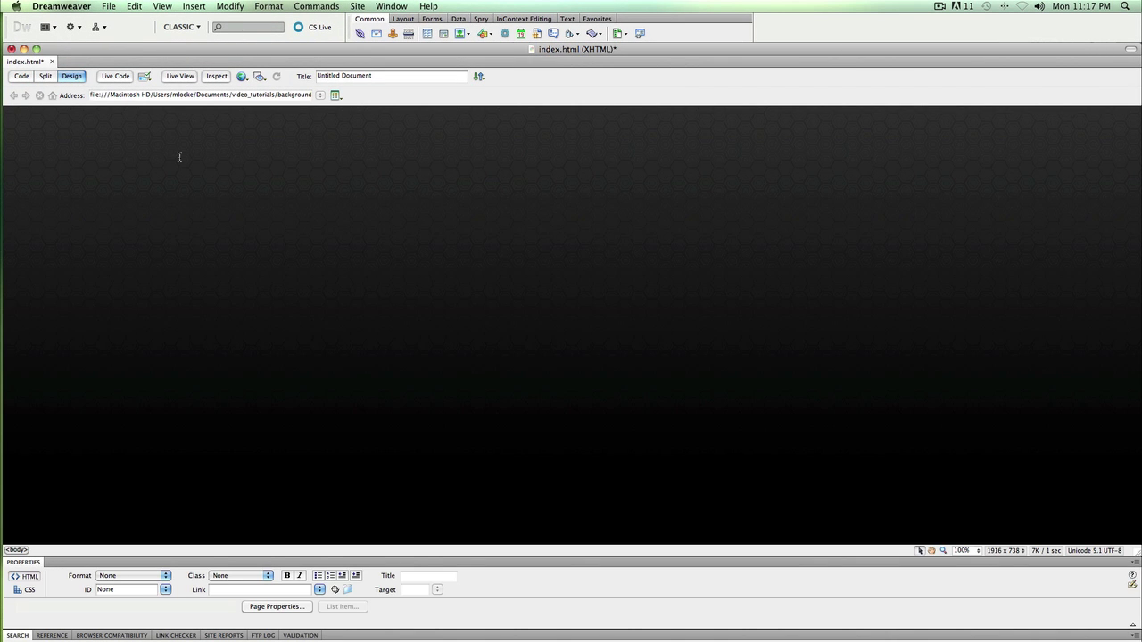
left_click(21, 76)
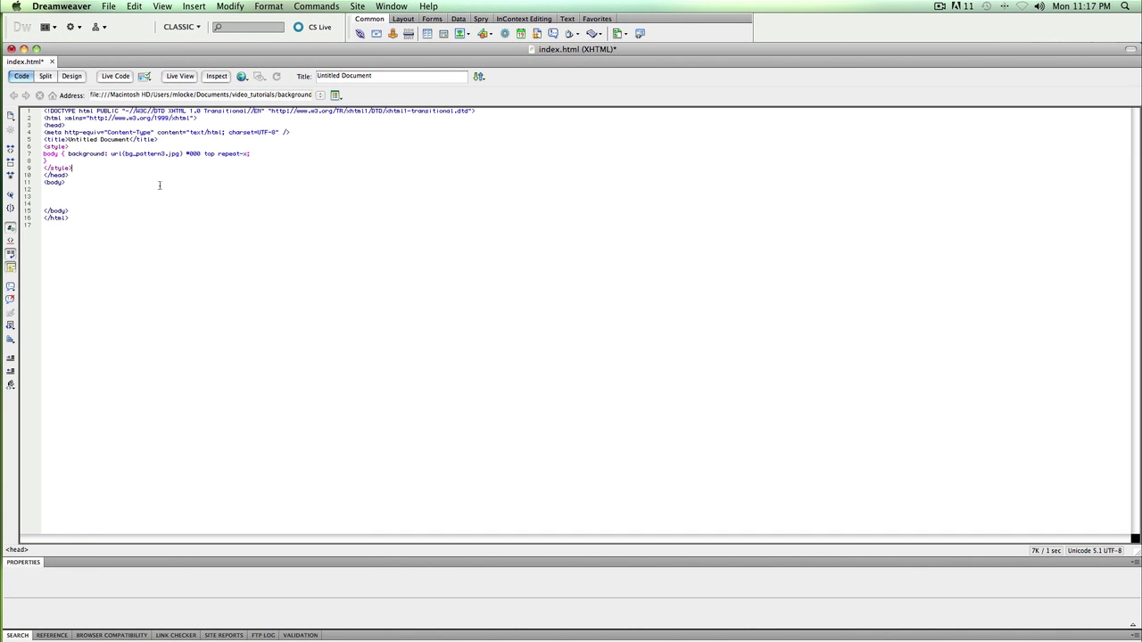
key("super+s")
left_click(79, 77)
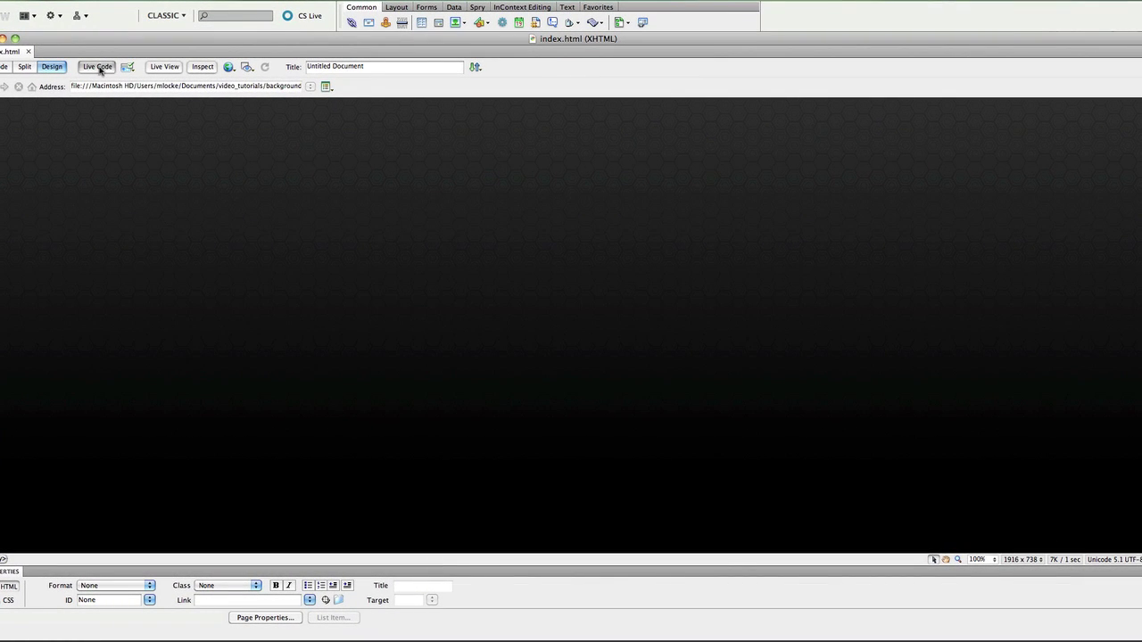
Switch to Firefox and examine the tiled background of index.html in the browser
key("super+Tab")
key("super+Tab")
key("super+Tab")
key("super+Tab")
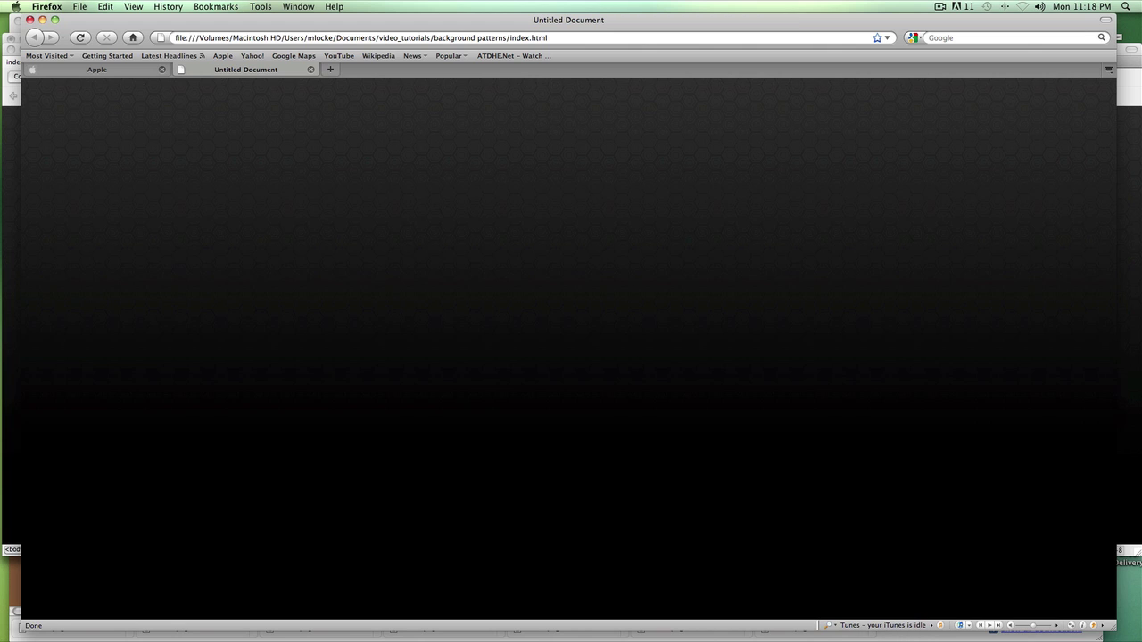
Switch to Fireworks and select the narrow textured rectangle in the Untitled-6 document
key("super+Tab")
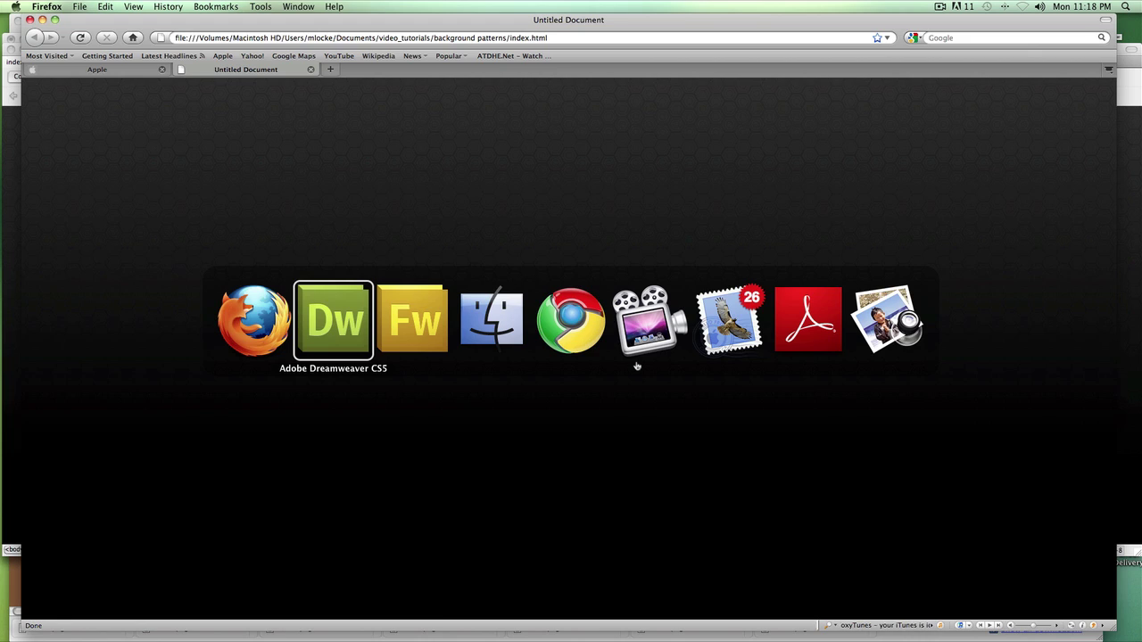
key("super+Tab")
key("Tab")
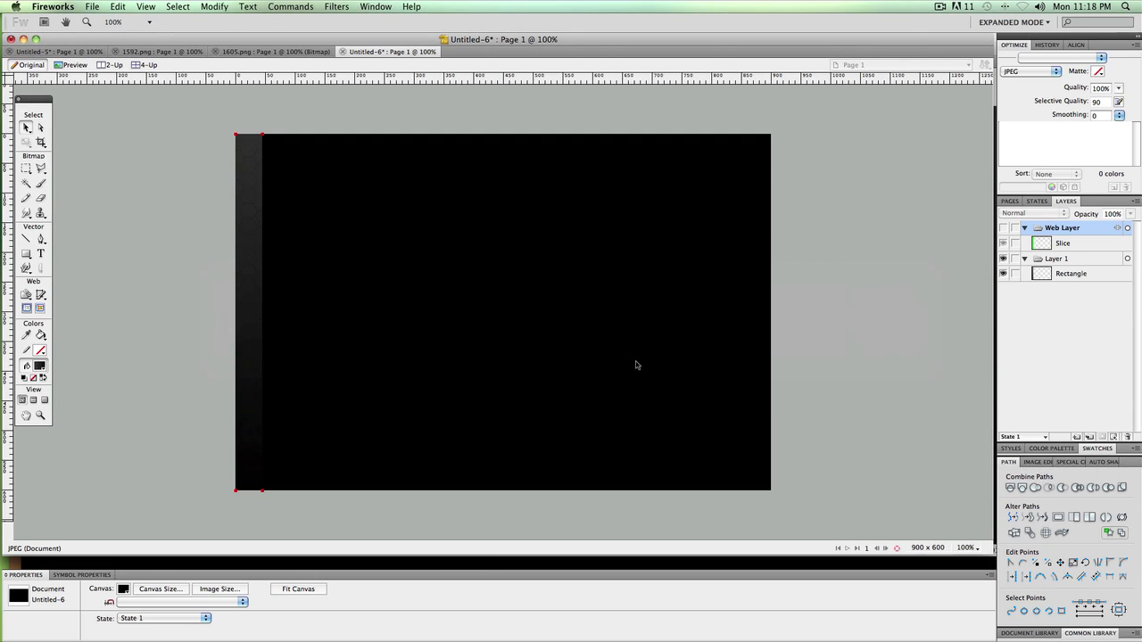
left_click(254, 201)
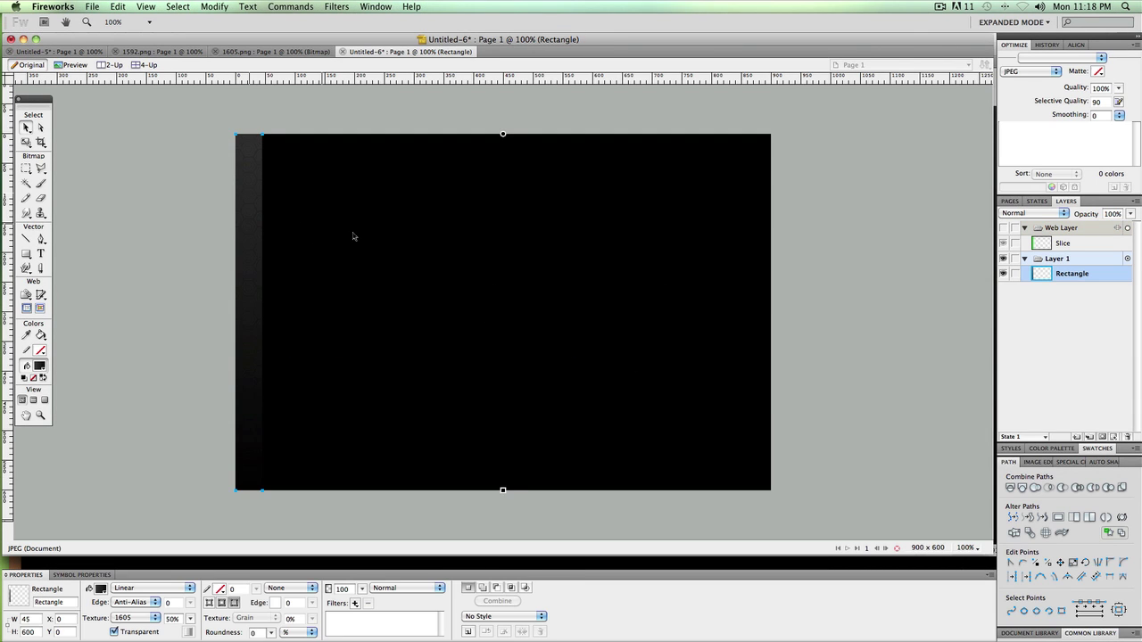